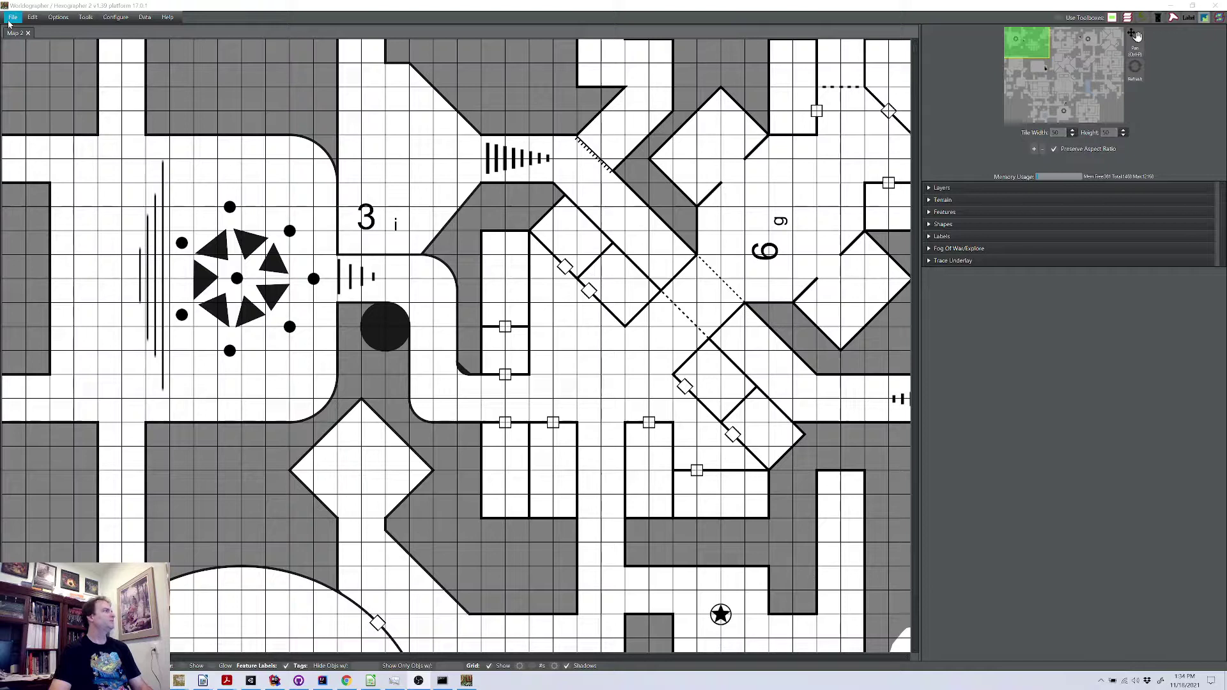
- Open the File menu to reach Make Dungeon Geomorph Map
left_click(11, 17)
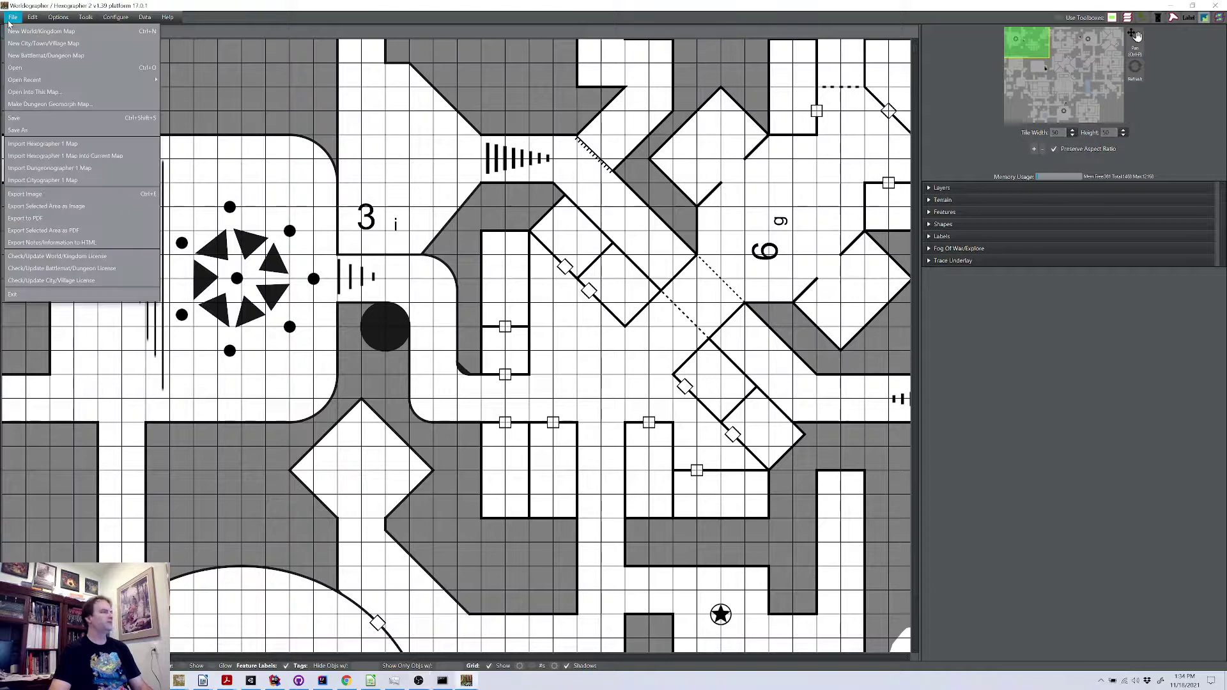
- Start Make Dungeon Geomorph Map and switch on 'Double source map size'
left_click(55, 106)
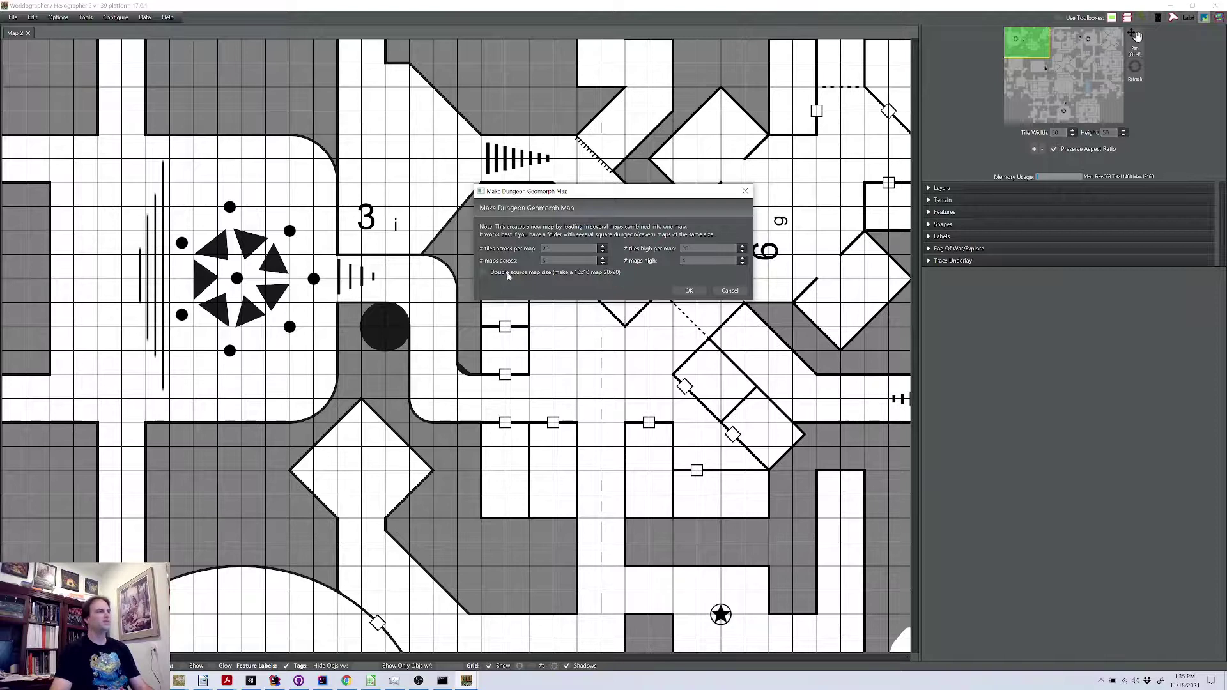
left_click(499, 274)
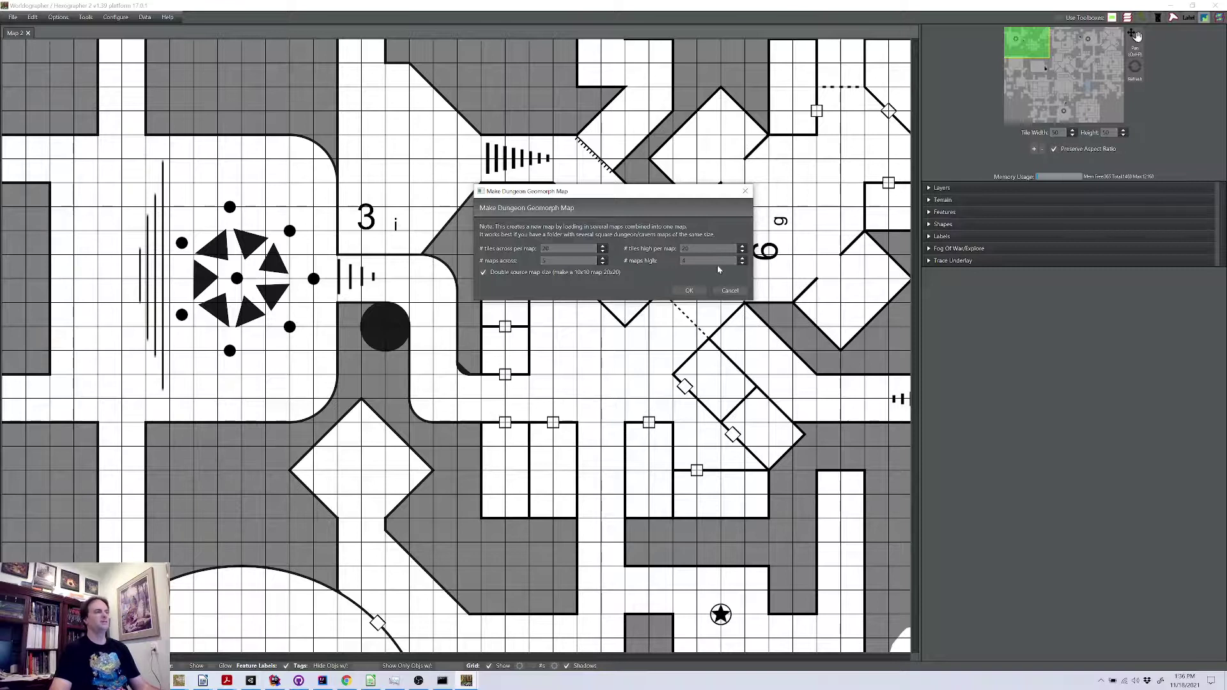
- Confirm the settings and open every geomorph file from forges through sepulchers as tiles
left_click(689, 291)
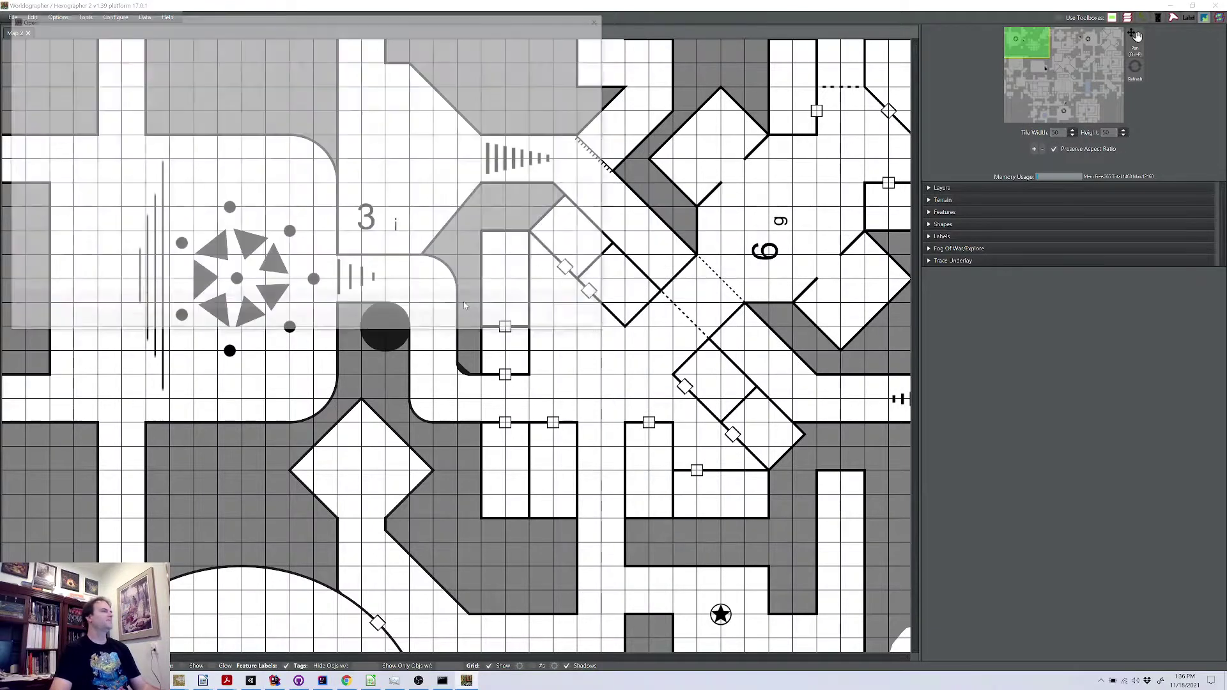
left_click_drag(285, 11, 608, 103)
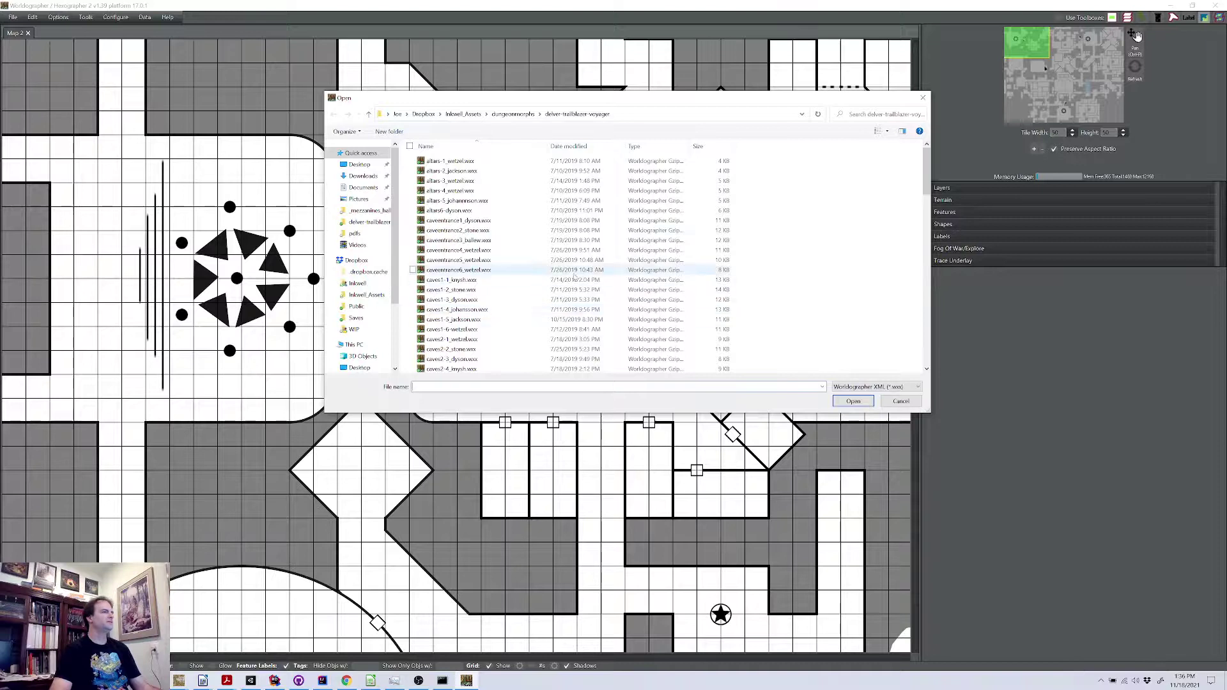
scroll(524, 288, "down", 15)
scroll(532, 270, "up", 3)
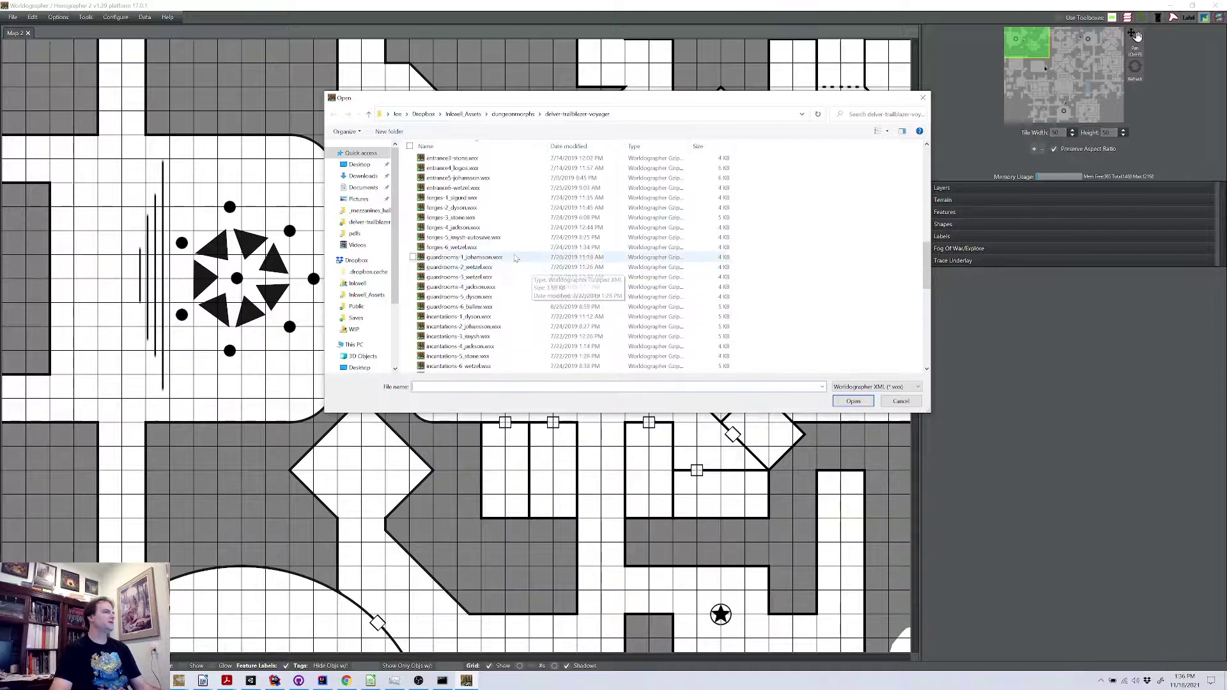
left_click(505, 197)
scroll(518, 270, "down", 12)
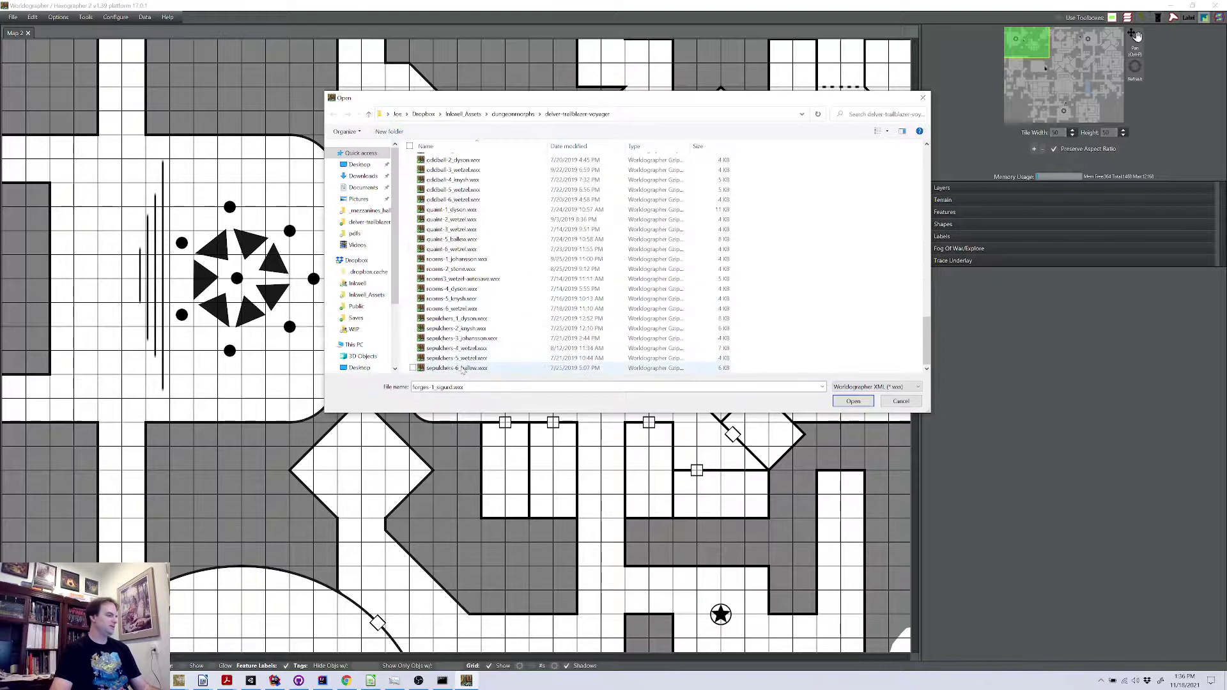
left_click(463, 368, "shift")
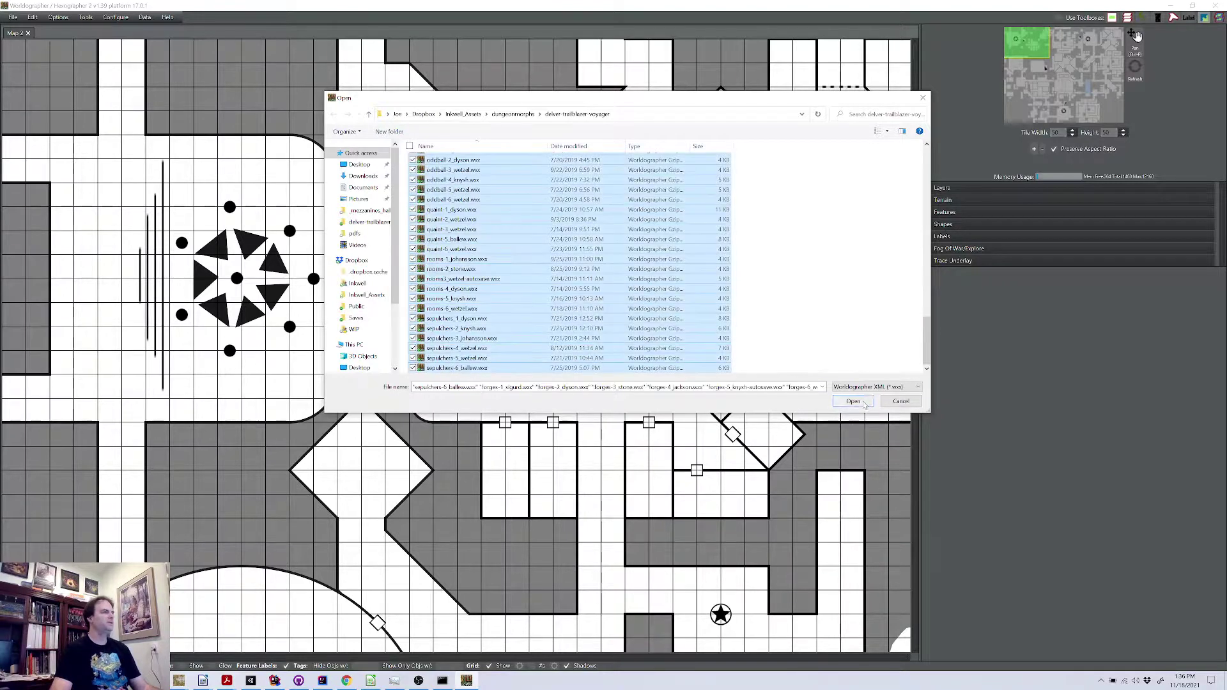
left_click(864, 402)
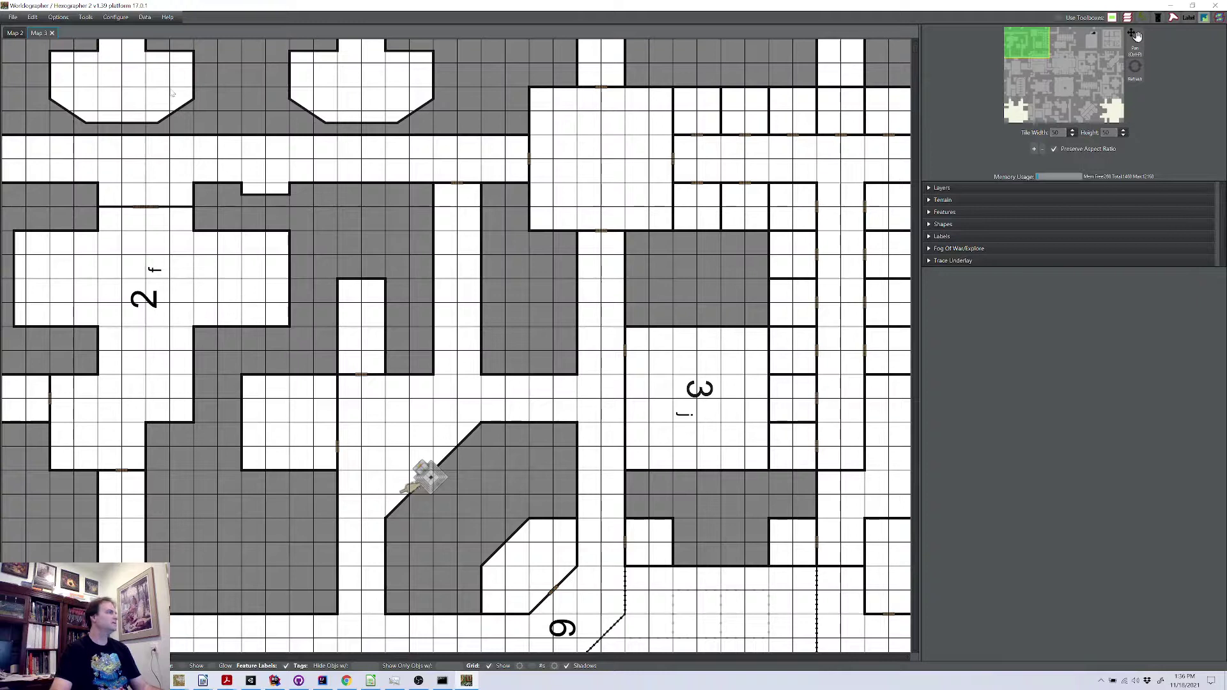
- Switch the map's icons to Simple Style from the Tools menu
left_click(84, 20)
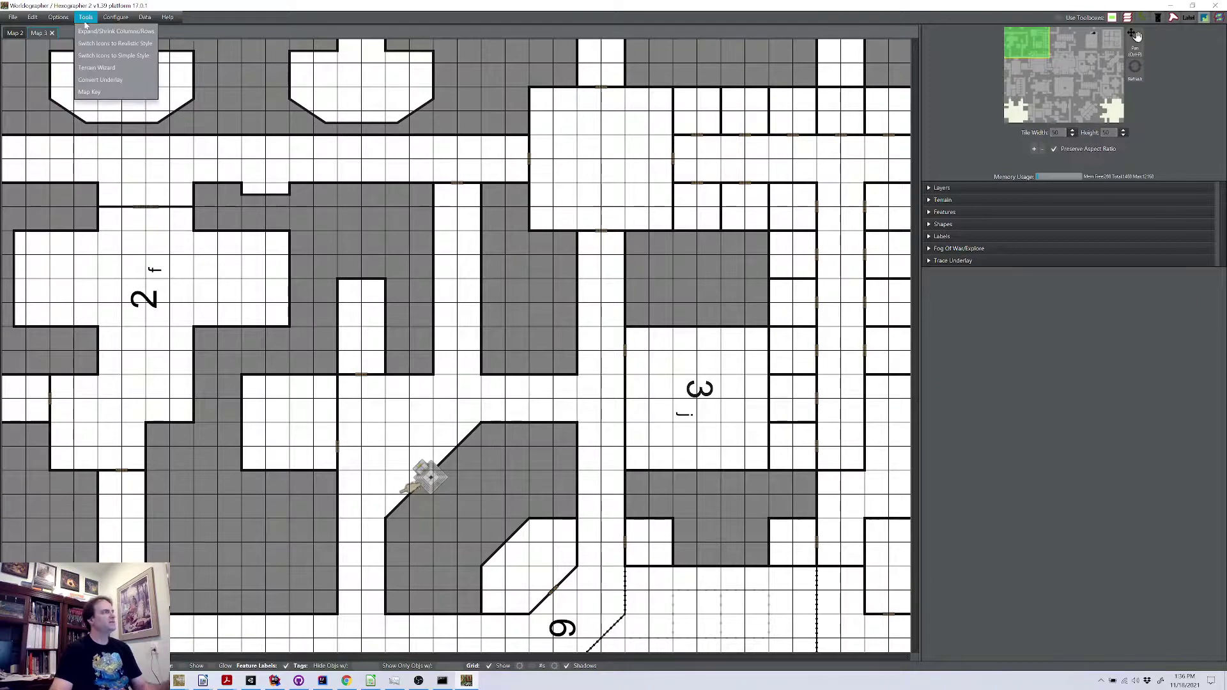
left_click(99, 58)
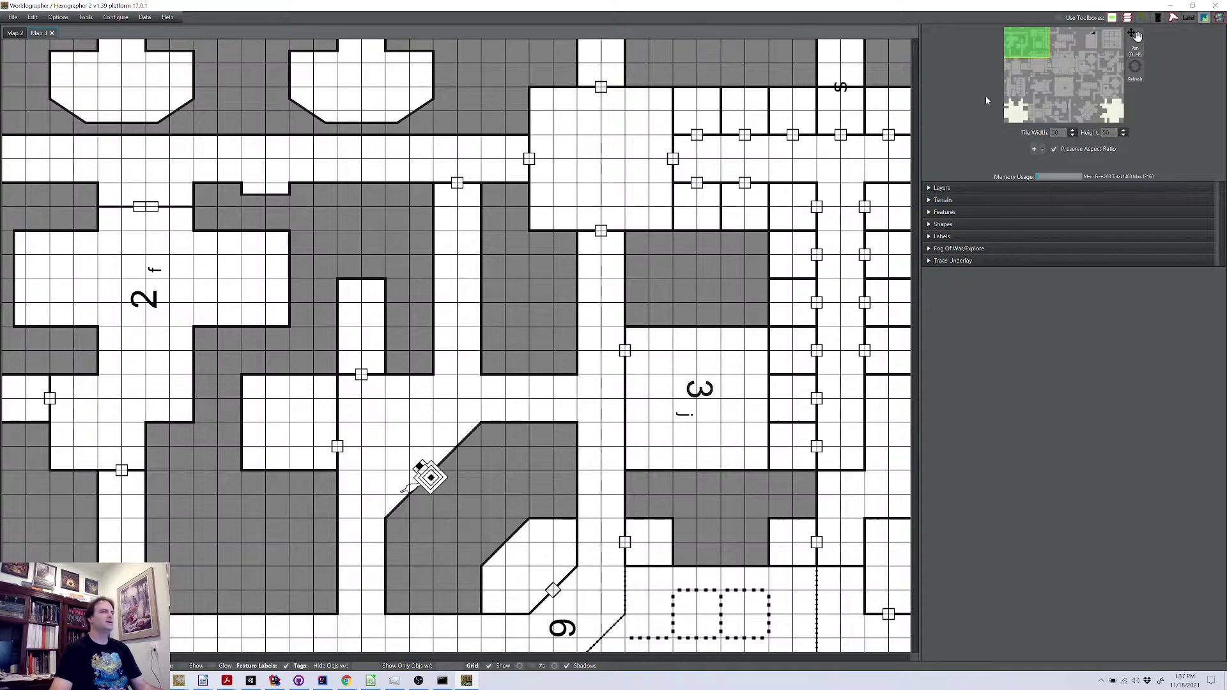
- Move the minimap viewport down and right to centre room 9
left_click_drag(1044, 51, 1059, 60)
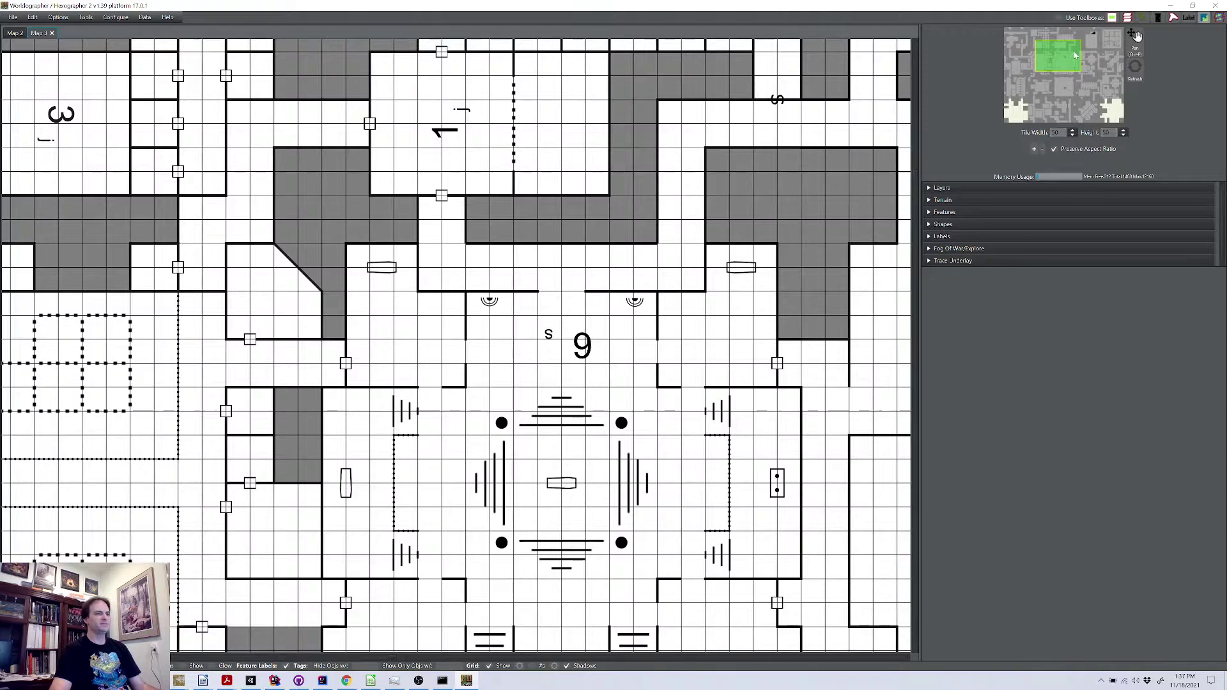
mouse_move(1056, 62)
left_mouse_down()
mouse_move(1070, 59)
mouse_move(1060, 74)
left_mouse_up()
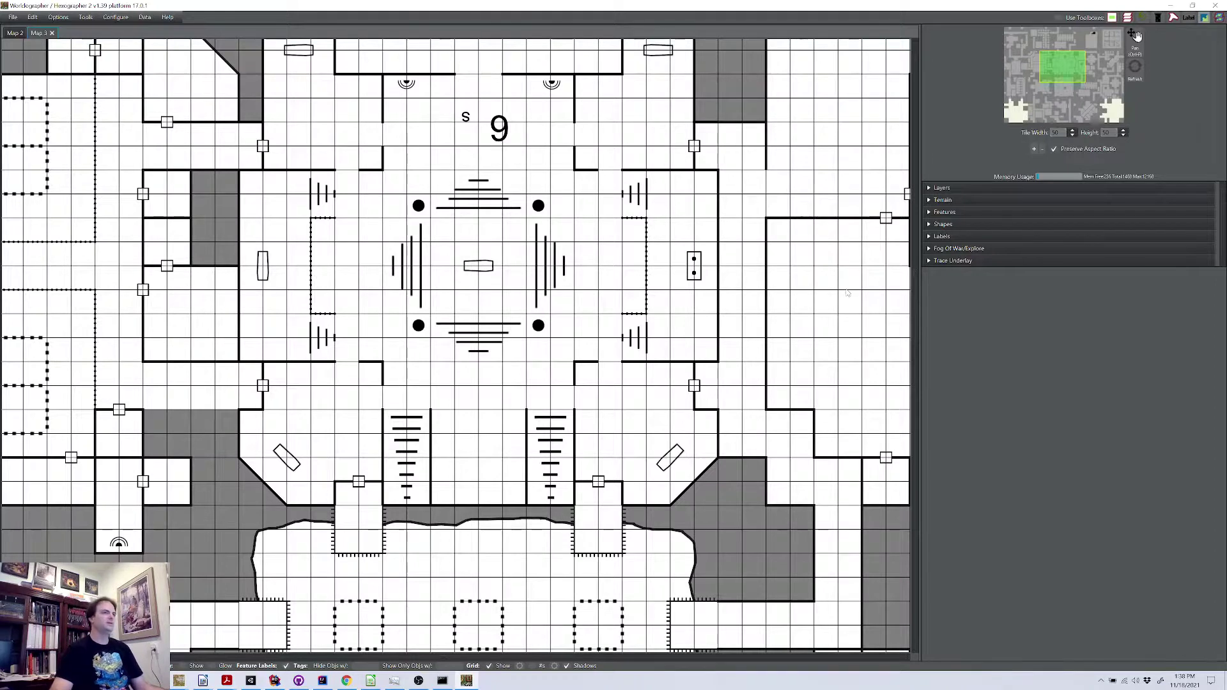
- Select the arc-shaped feature at lower left and set its size to 172% of a tile
left_click(945, 225)
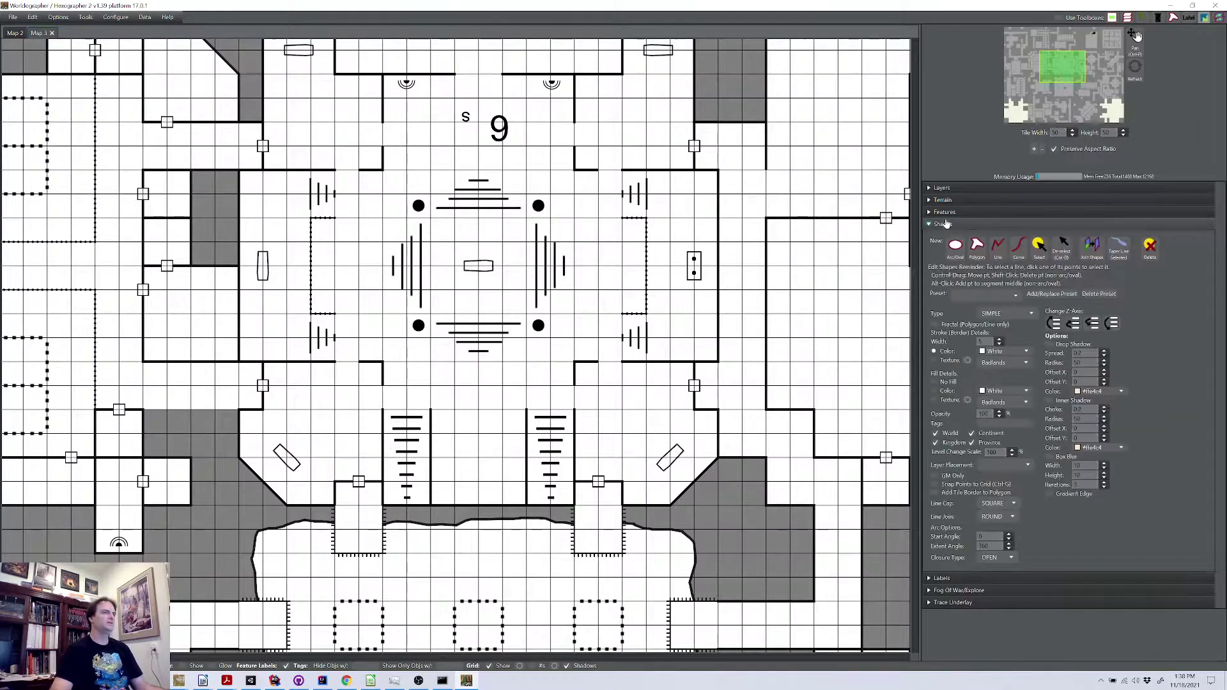
left_click(945, 212)
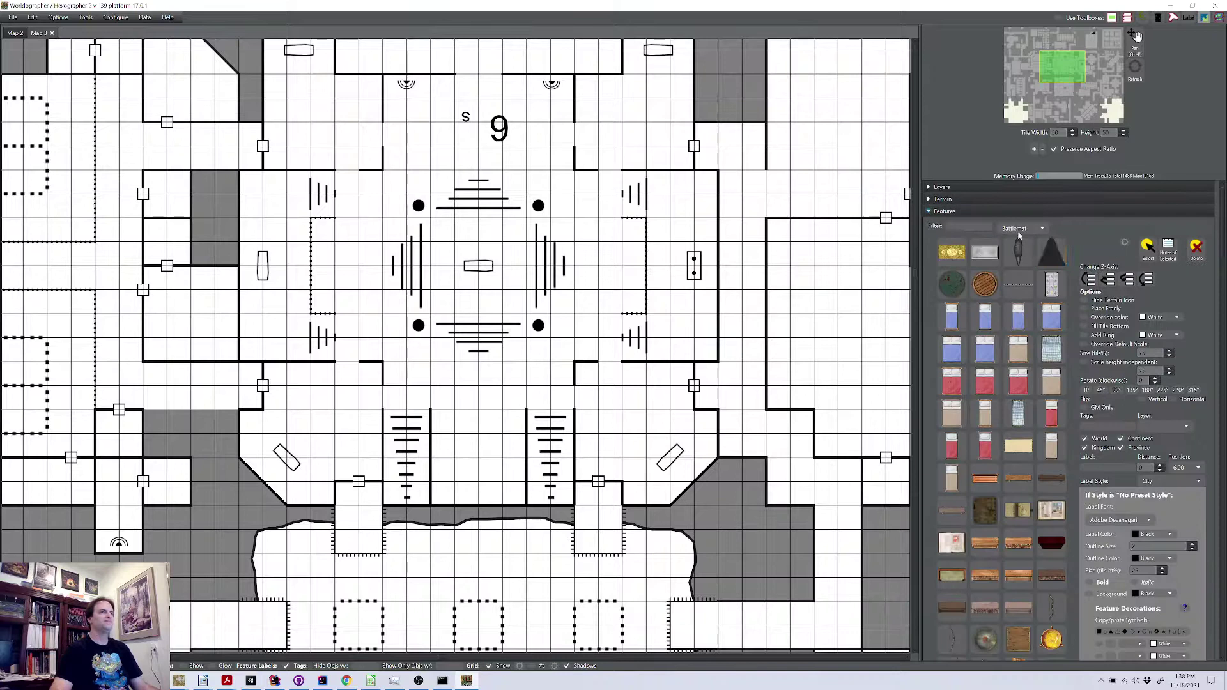
left_click(1149, 248)
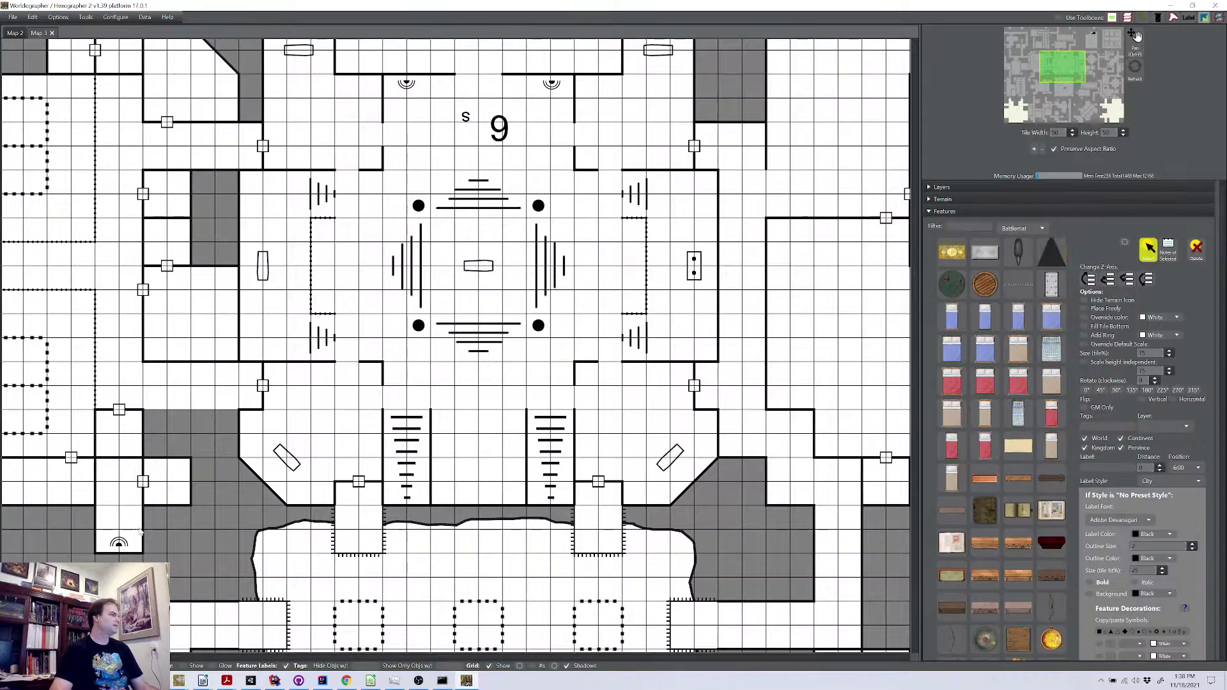
left_click(118, 544)
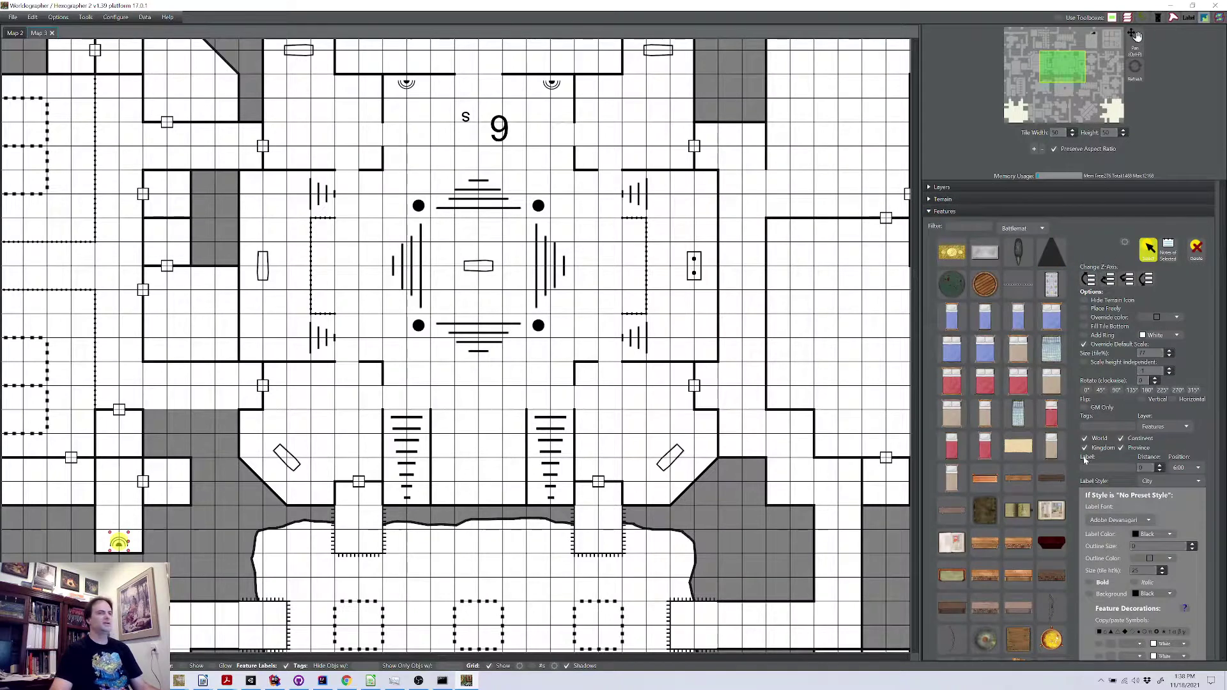
double_click(1144, 353)
type("6")
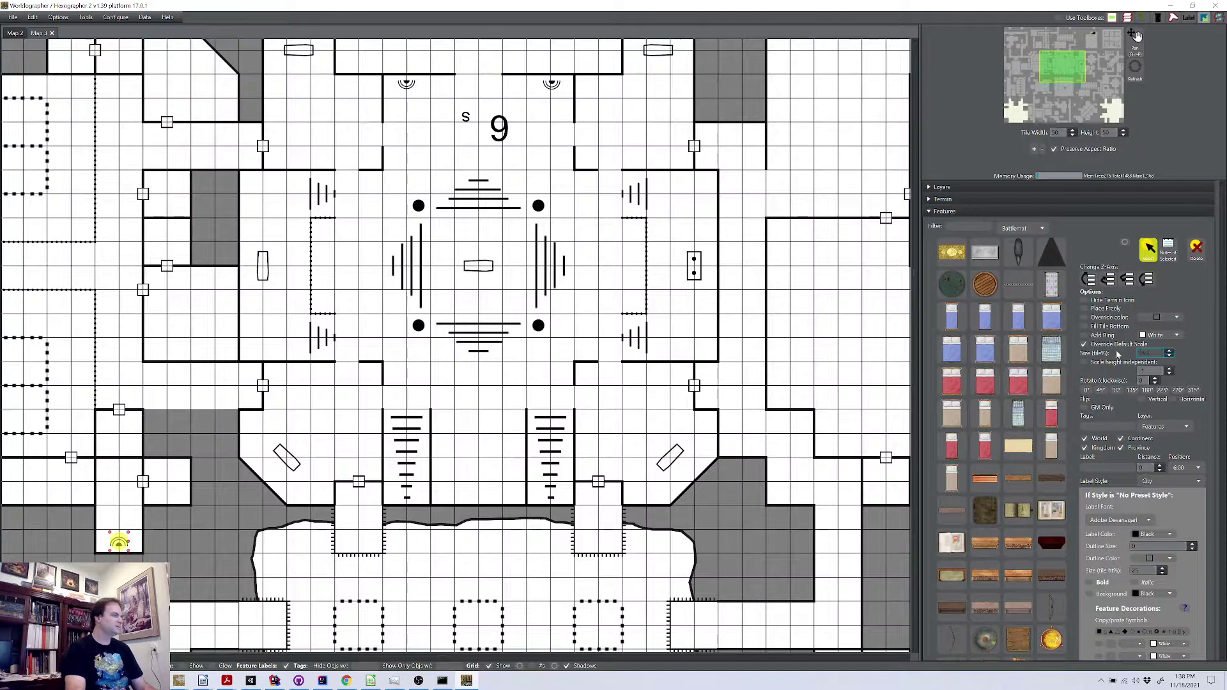
type("0")
left_click(1169, 350)
left_click(1170, 351)
left_click(1170, 350)
left_click(1169, 351)
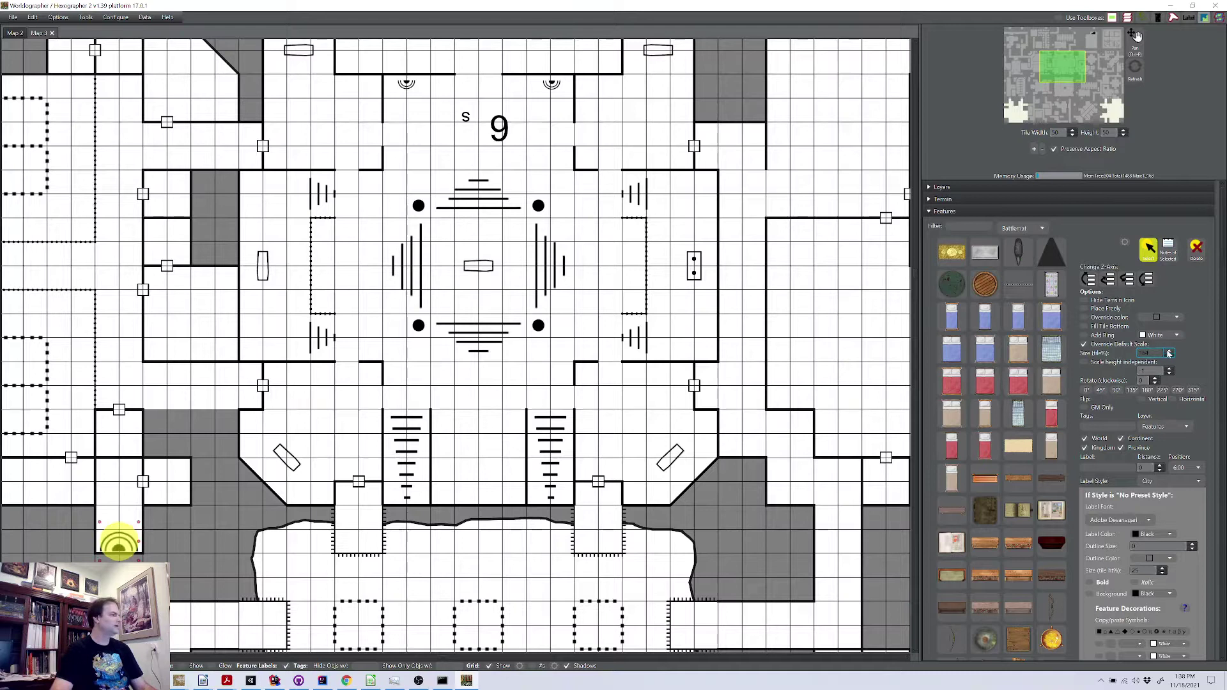
left_click(1170, 351)
type("172")
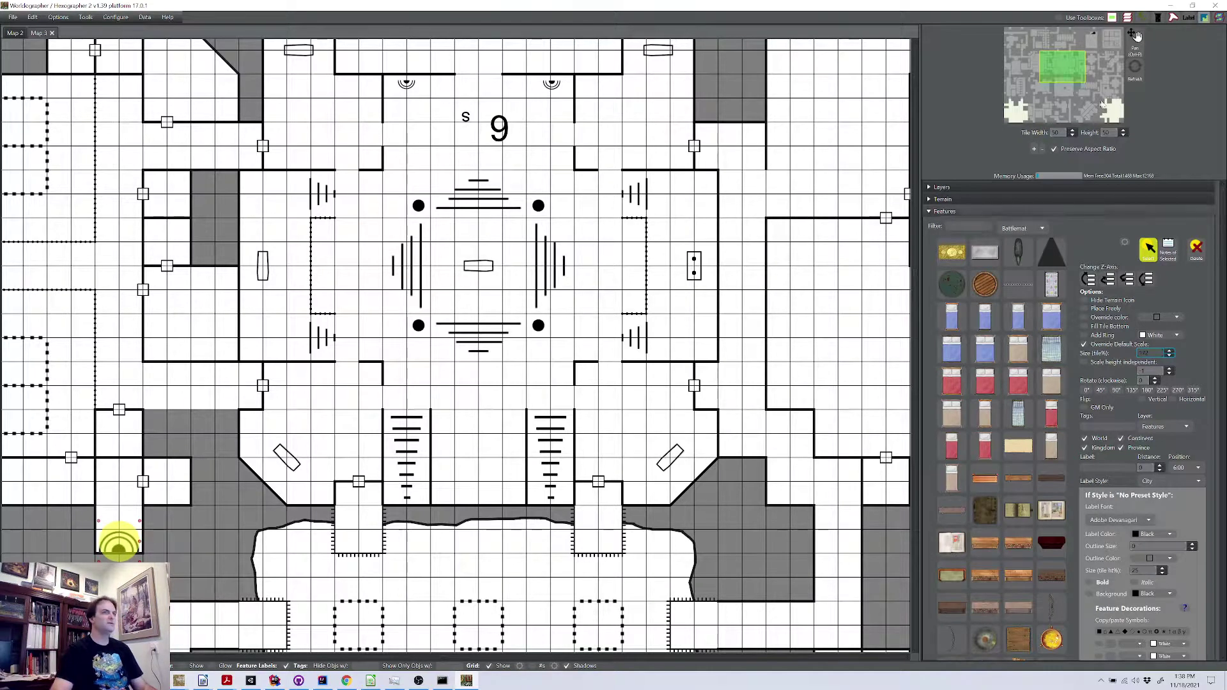
- Nudge the small doorway feature left of room 9 slightly up
left_click_drag(1058, 75, 1037, 81)
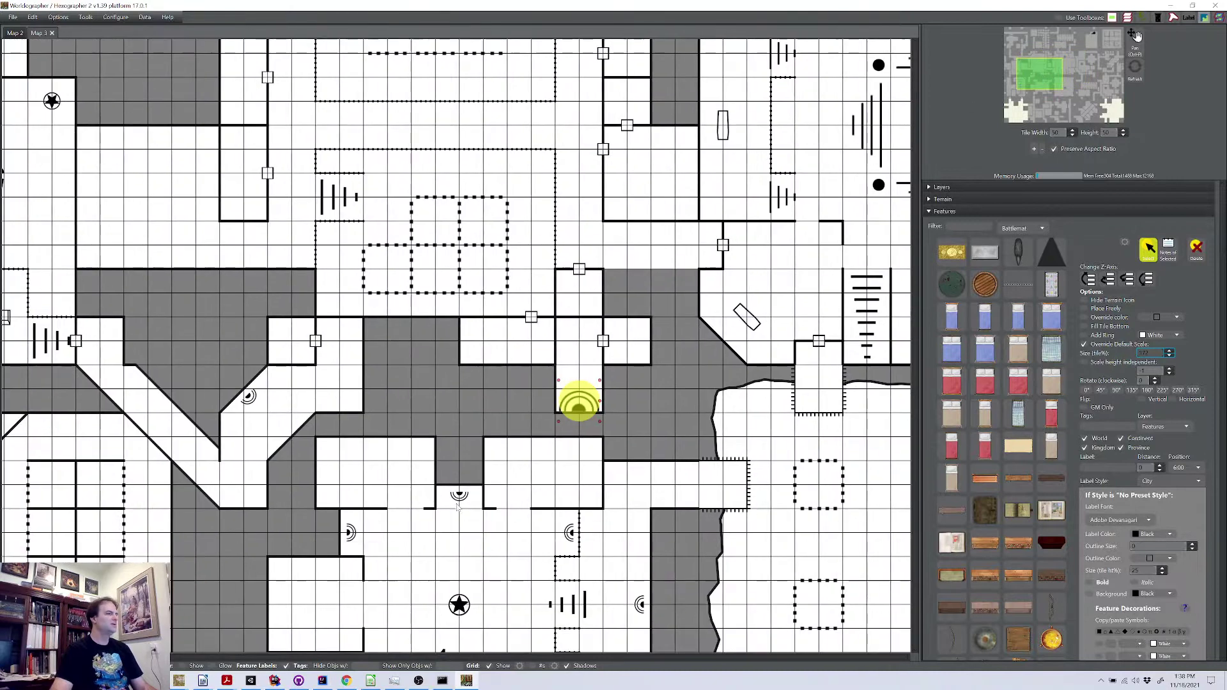
left_click(458, 498)
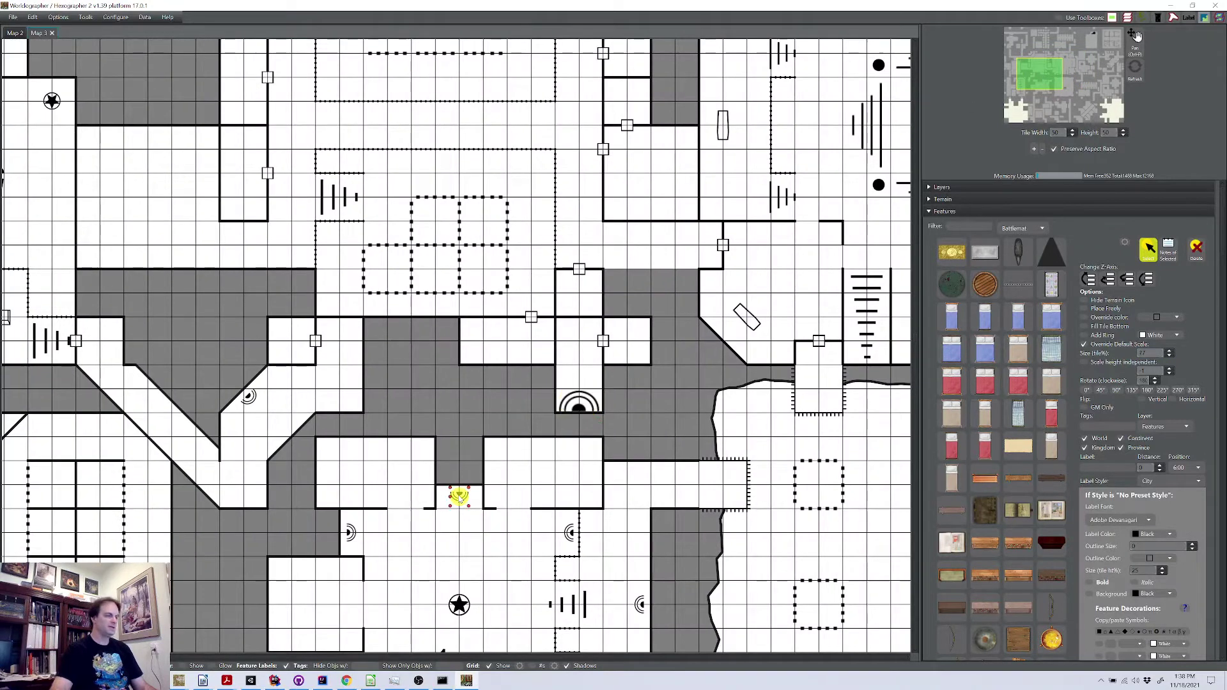
left_click_drag(457, 498, 460, 499)
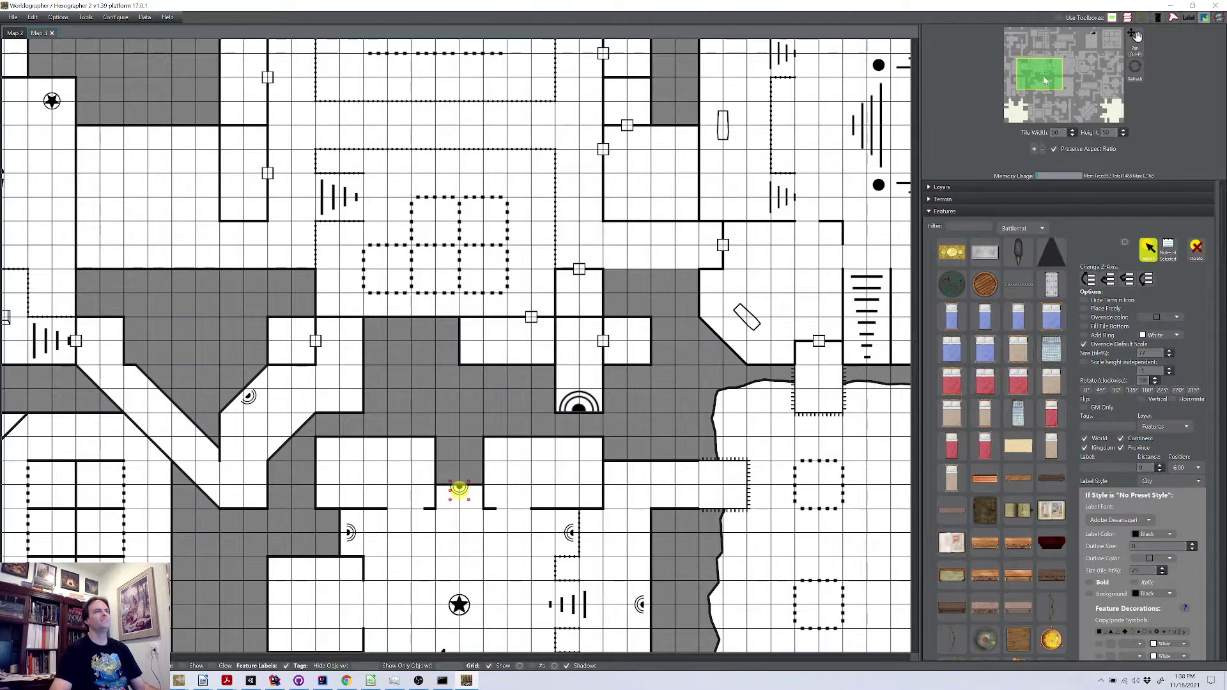
- Pan the view up and right to rooms 1 and 3
left_click_drag(1046, 81, 1056, 44)
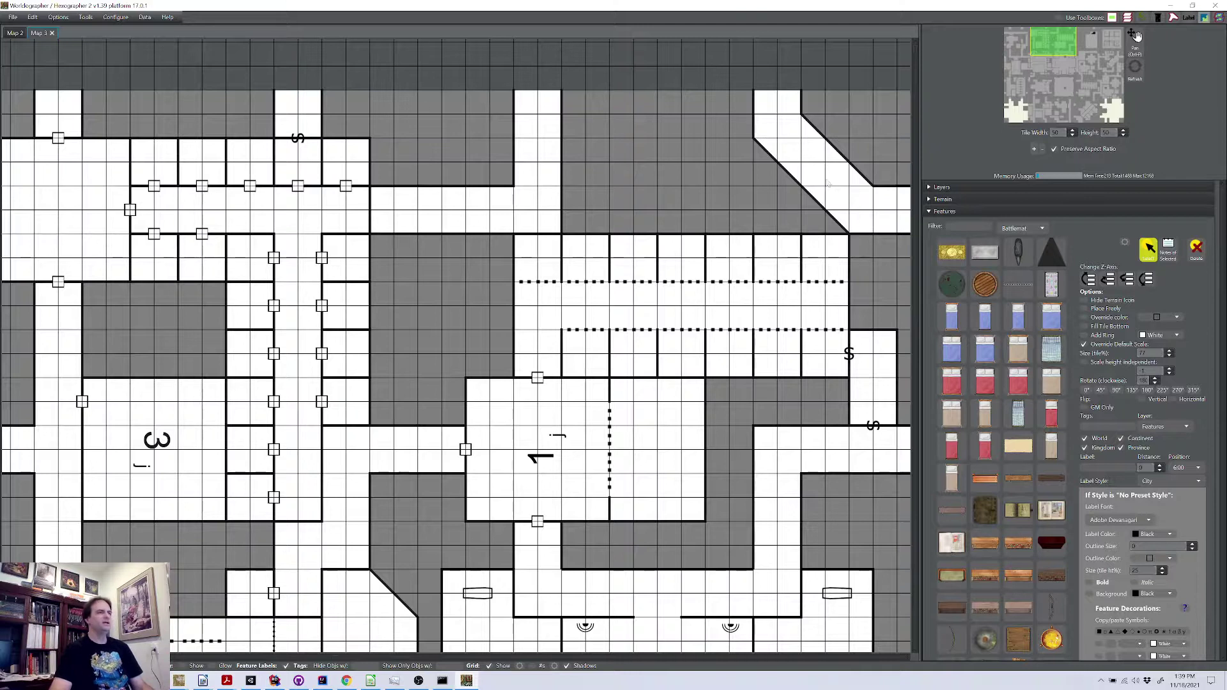
- Select the white L-shaped corridor shape north of area 1 using the Shapes Select tool
left_click(959, 211)
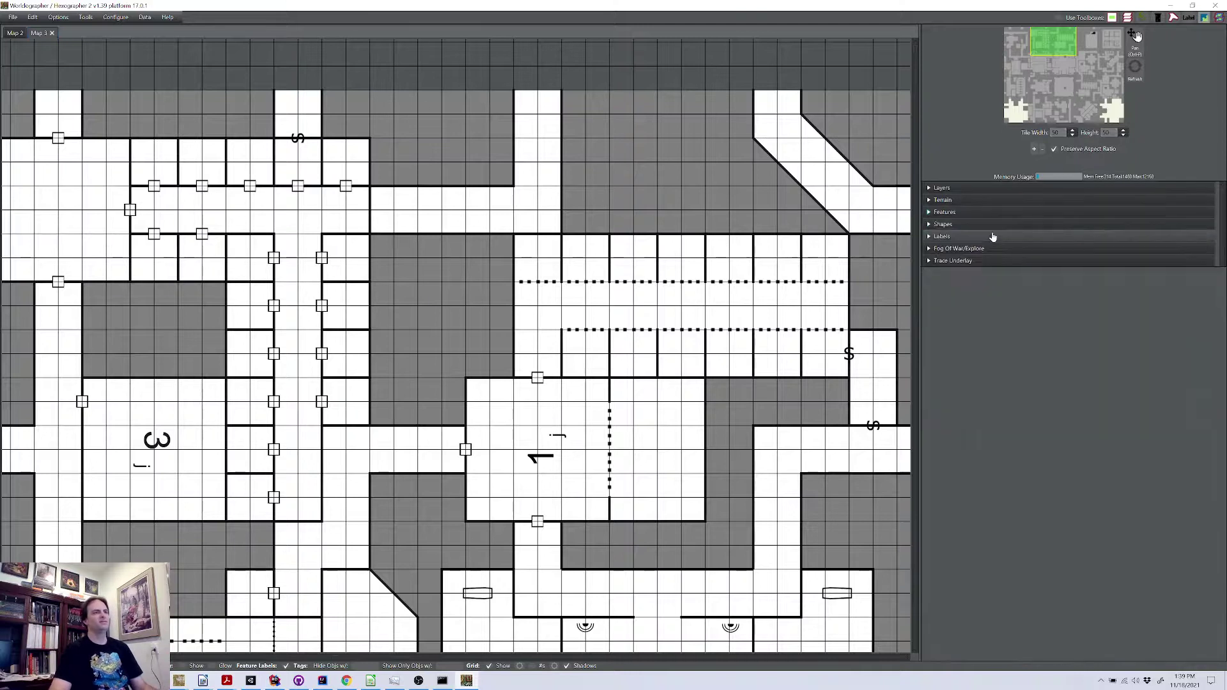
left_click(995, 227)
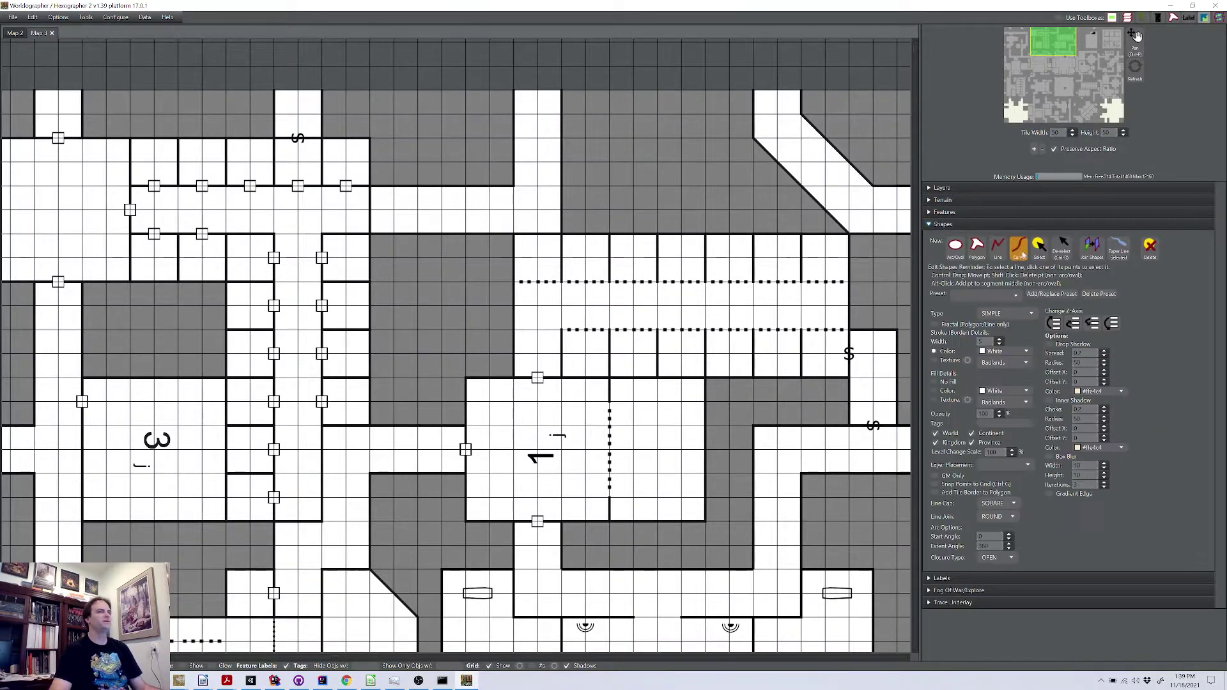
left_click(1040, 246)
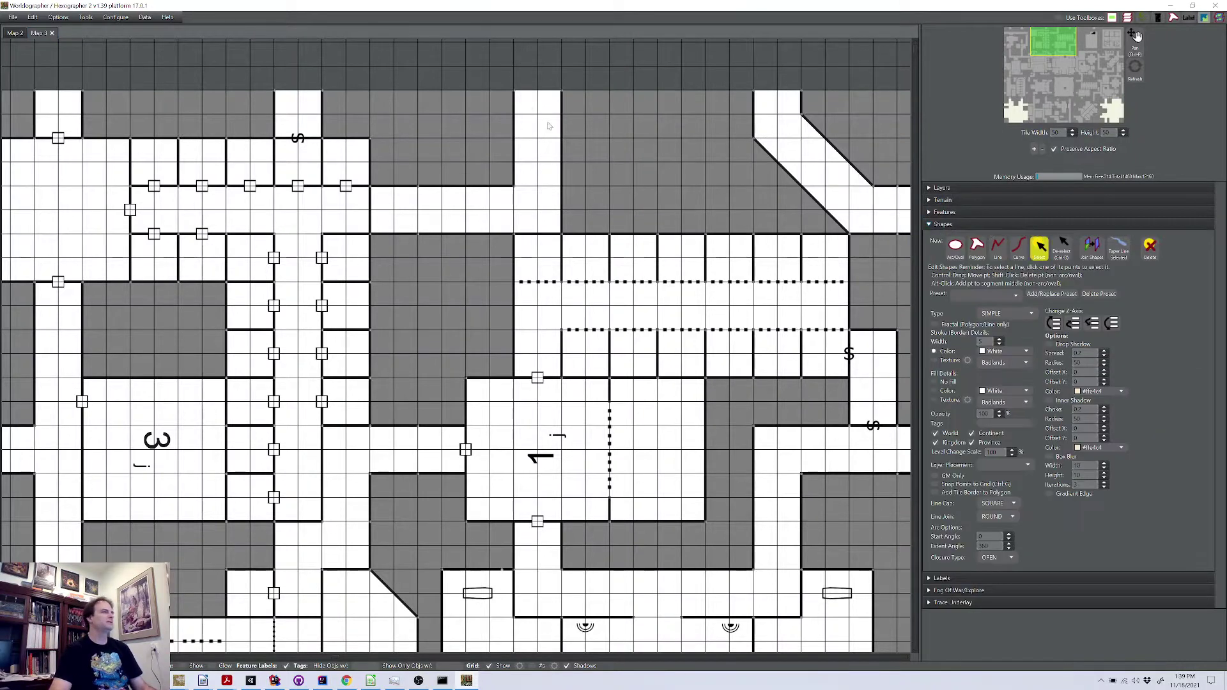
left_click(516, 95)
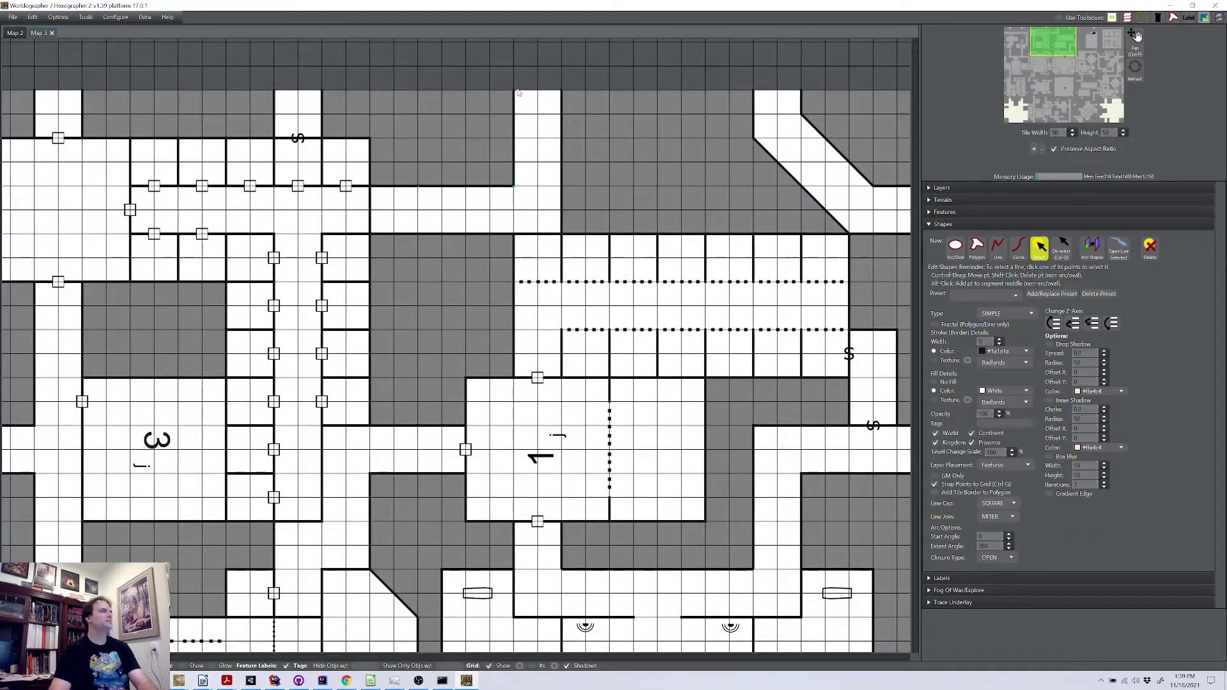
left_click(518, 92)
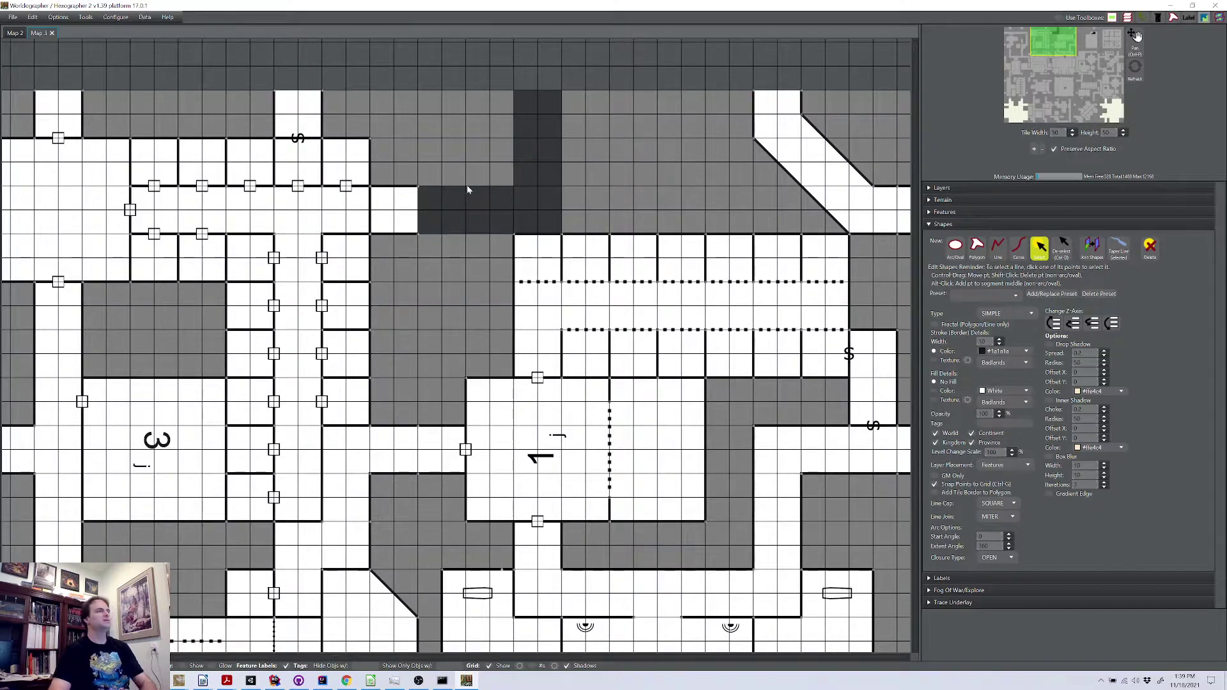
- Paint the leftover dark cells near the top with Floor Stone Filled terrain
left_click(974, 201)
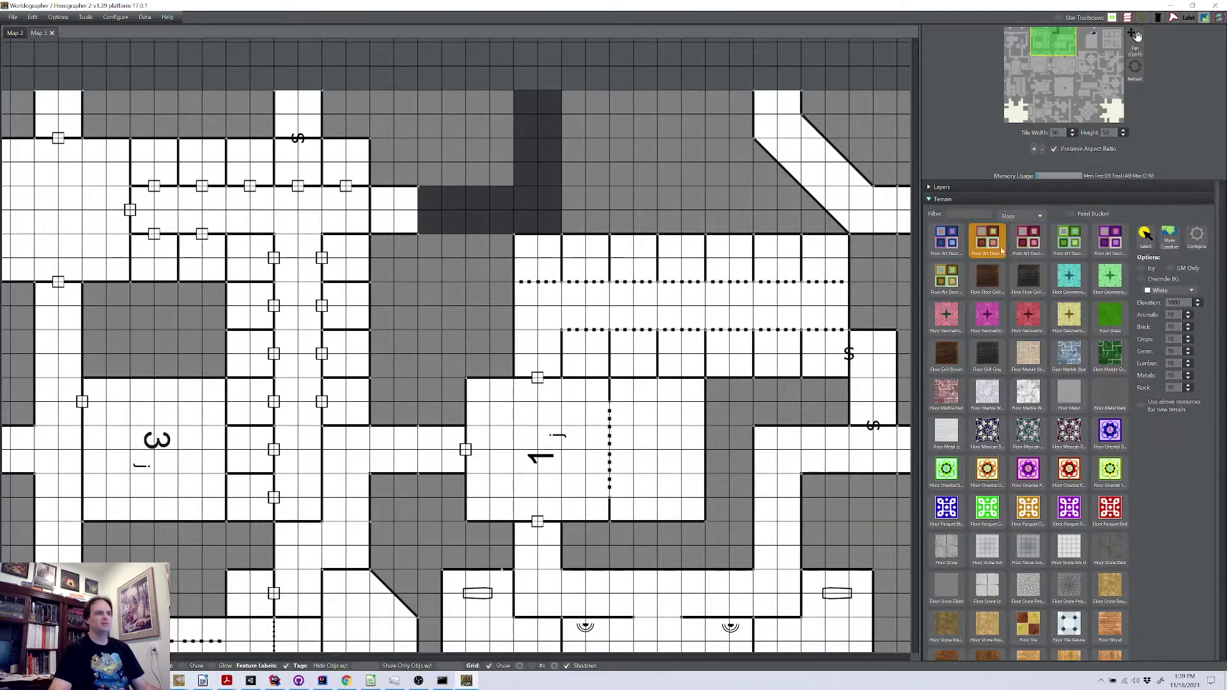
left_click(946, 587)
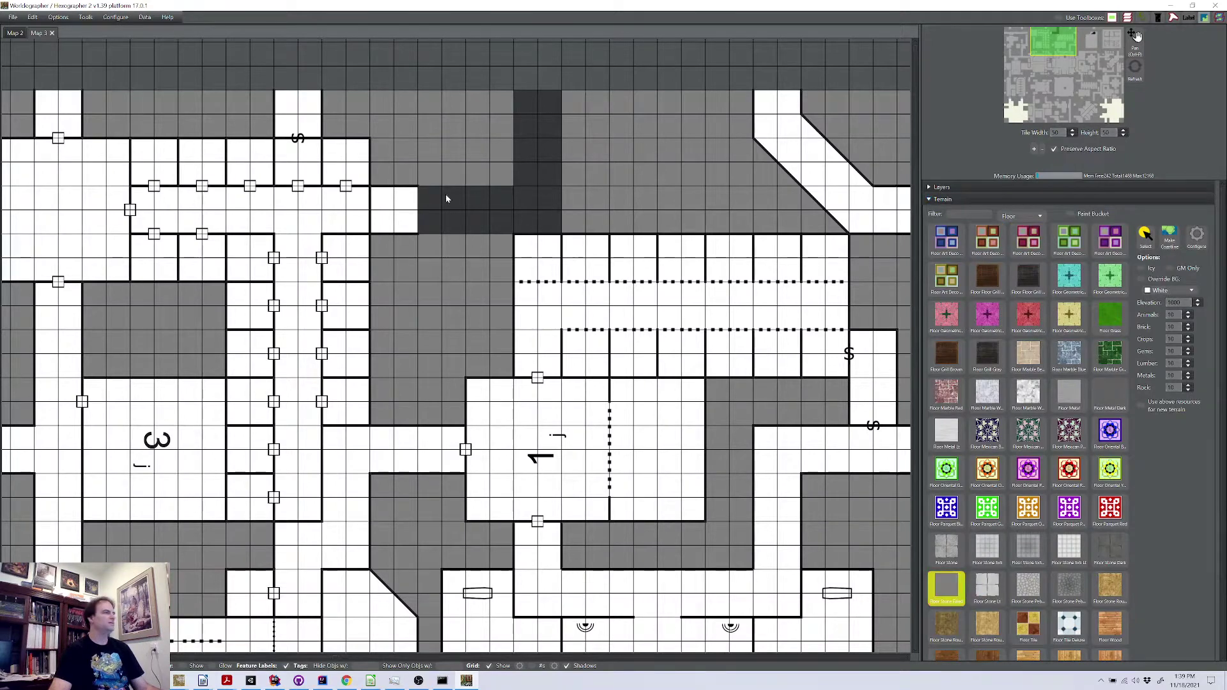
left_click_drag(427, 200, 451, 223)
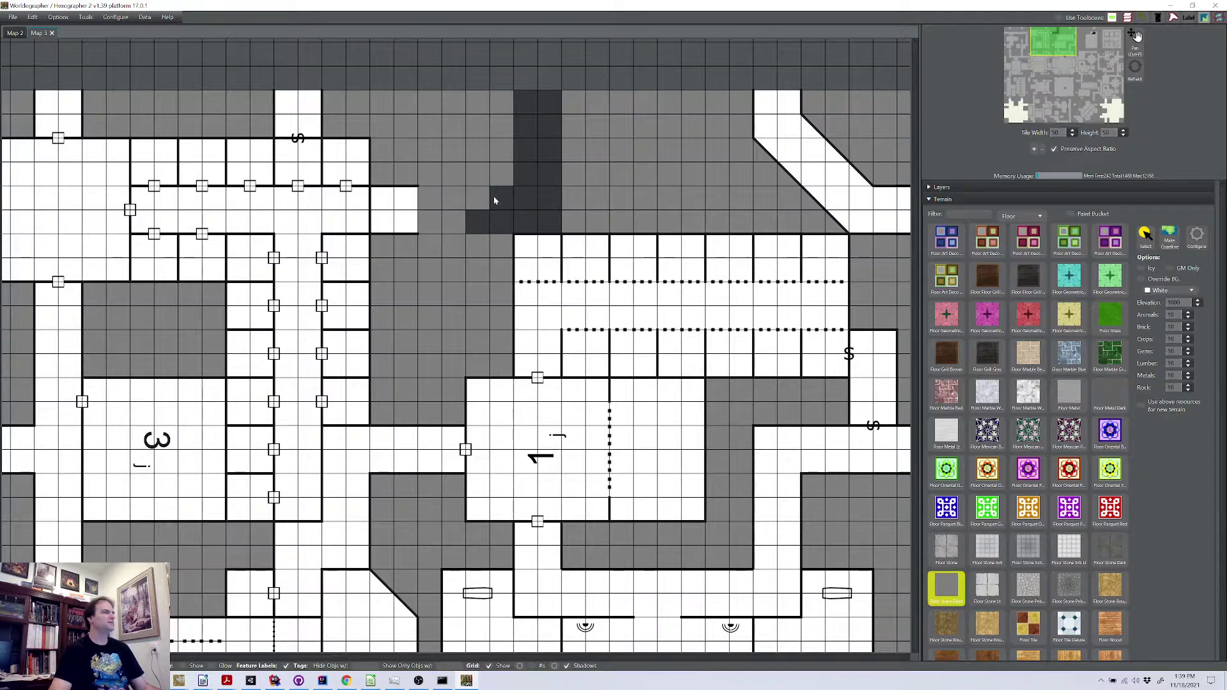
left_click_drag(523, 121, 544, 102)
mouse_move(553, 174)
left_mouse_down()
mouse_move(544, 219)
mouse_move(491, 229)
left_mouse_up()
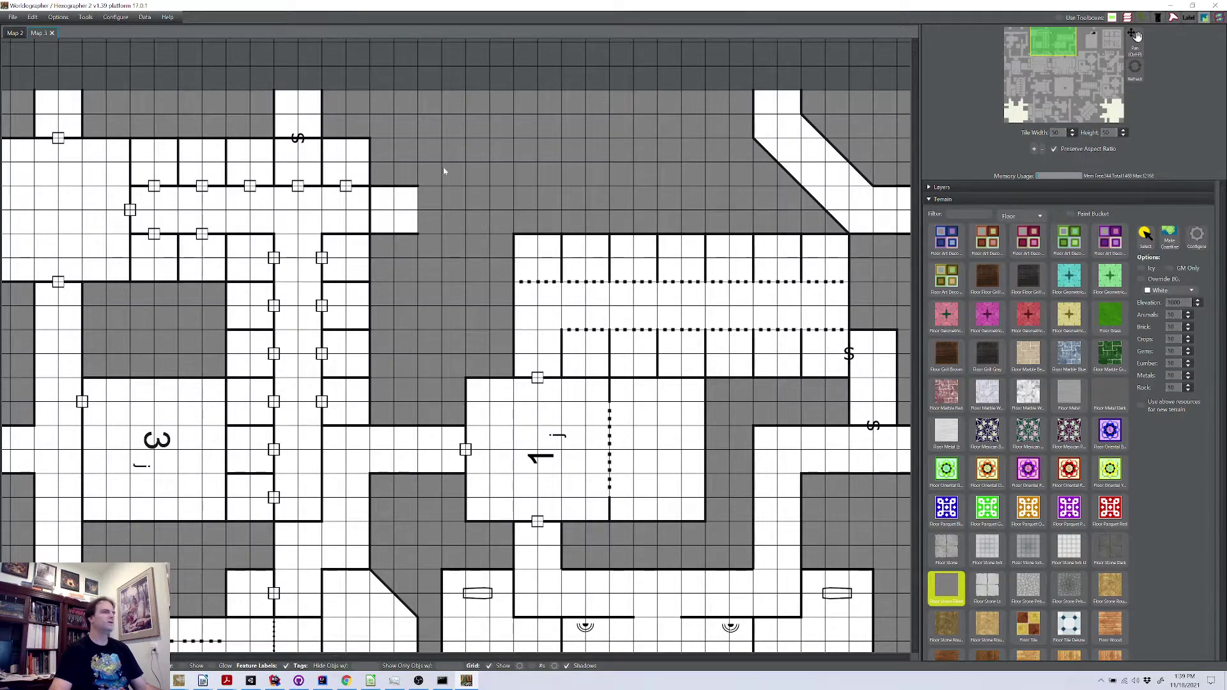
- Try the Shapes Select and Line tools, then reveal the Features palette
left_click(945, 201)
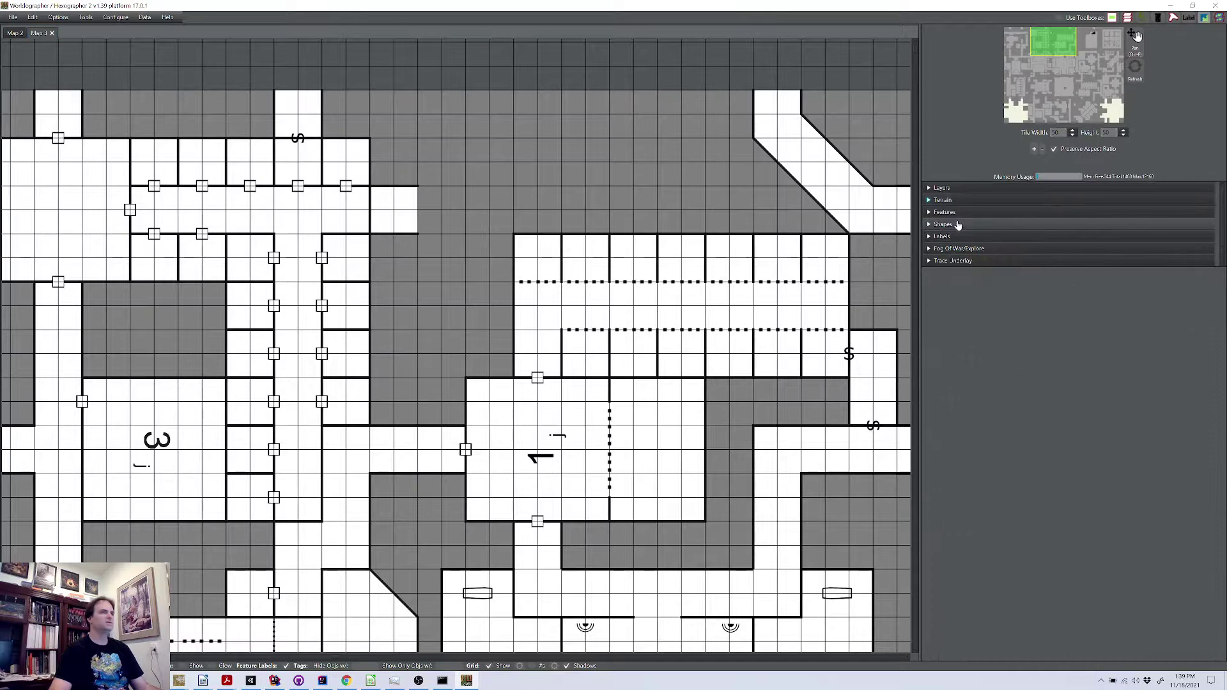
left_click(957, 227)
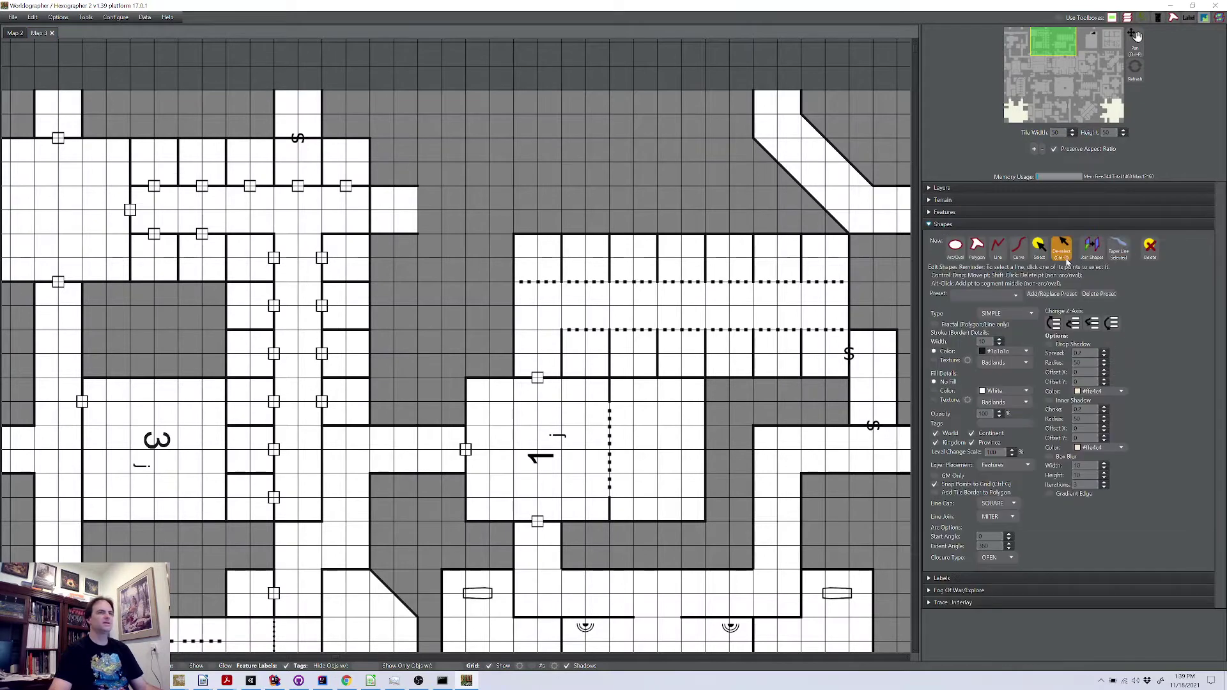
left_click(1040, 246)
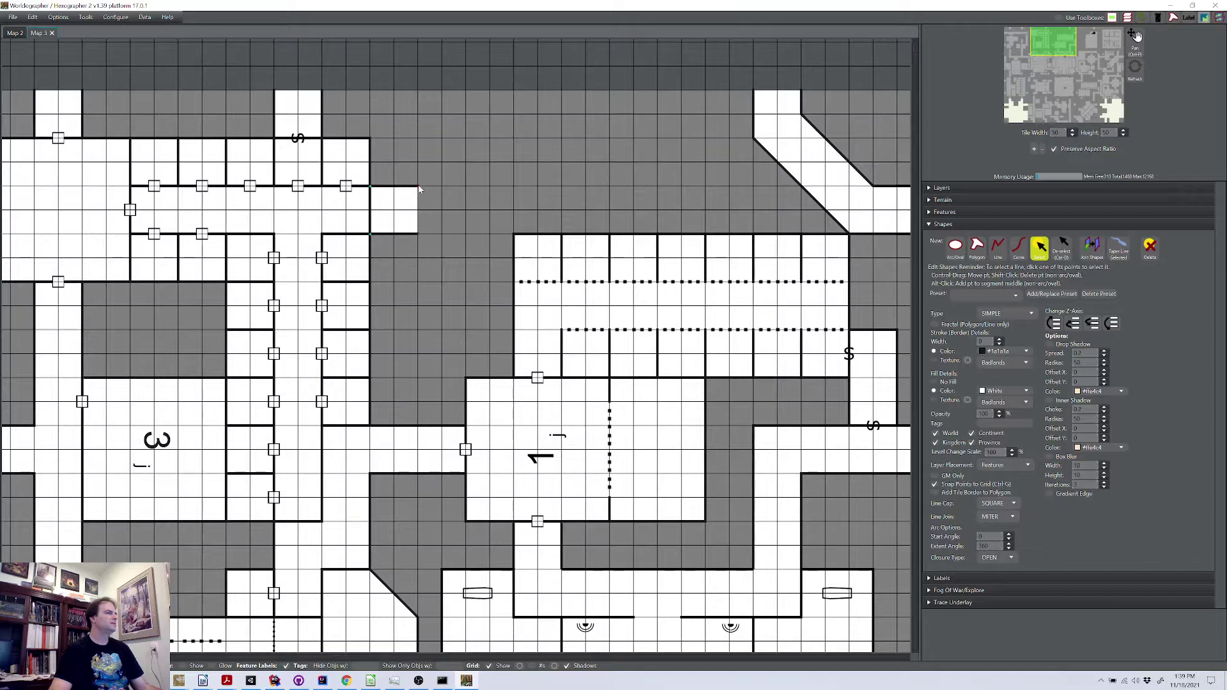
left_click(998, 246)
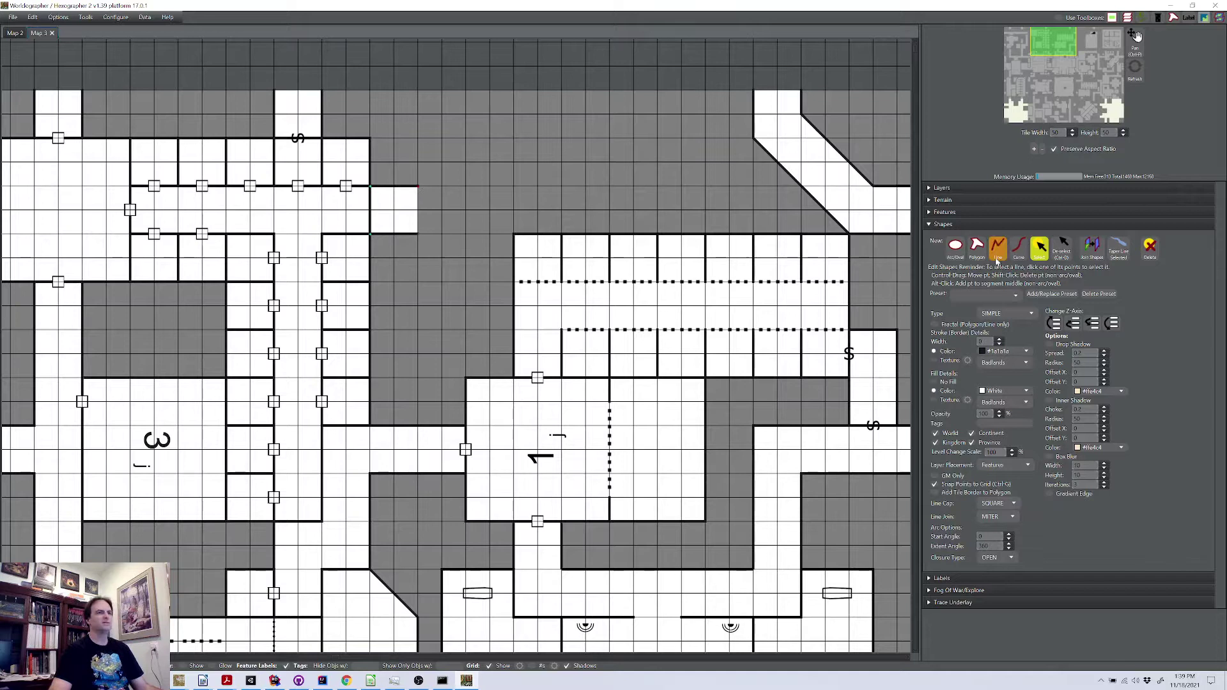
left_click(418, 189)
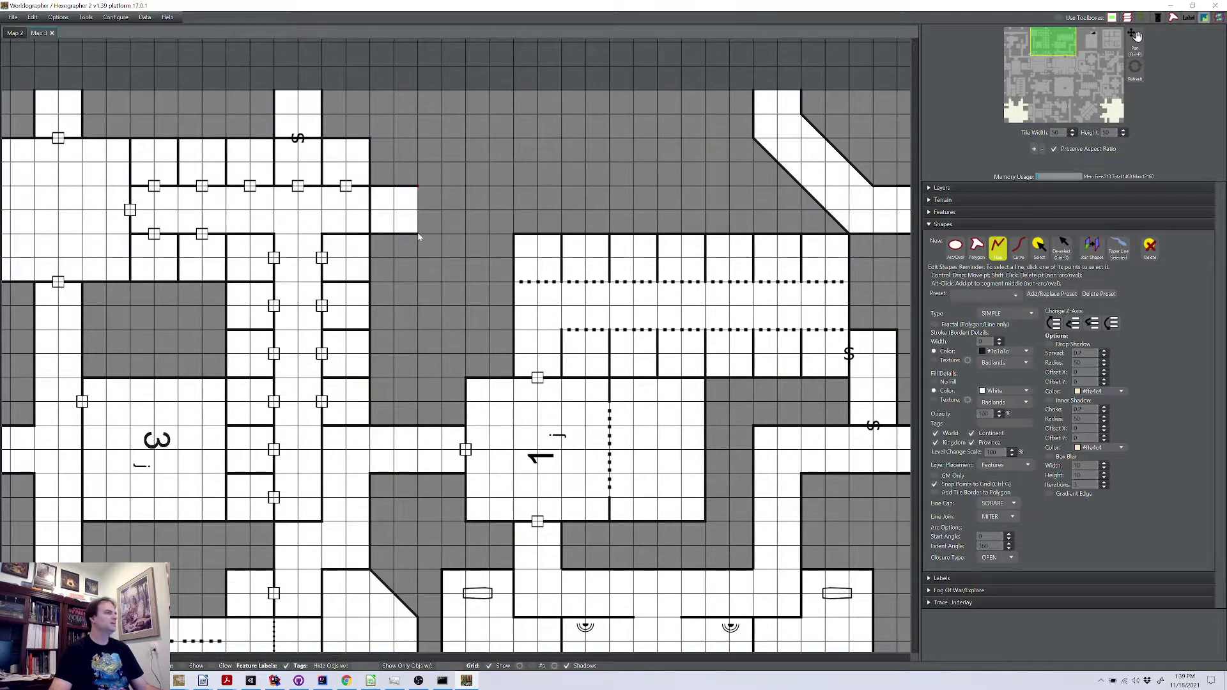
left_click(945, 212)
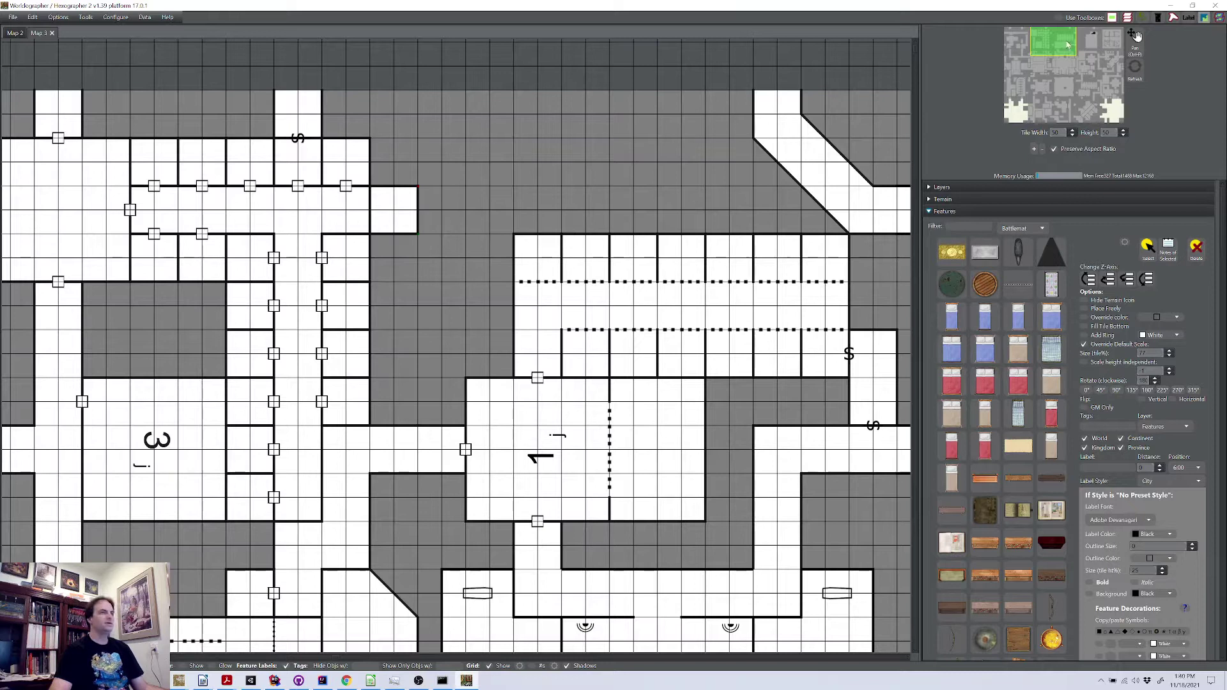
- Pan the view with the minimap box across the dungeon to the room labelled 9
left_click_drag(1067, 45, 1034, 42)
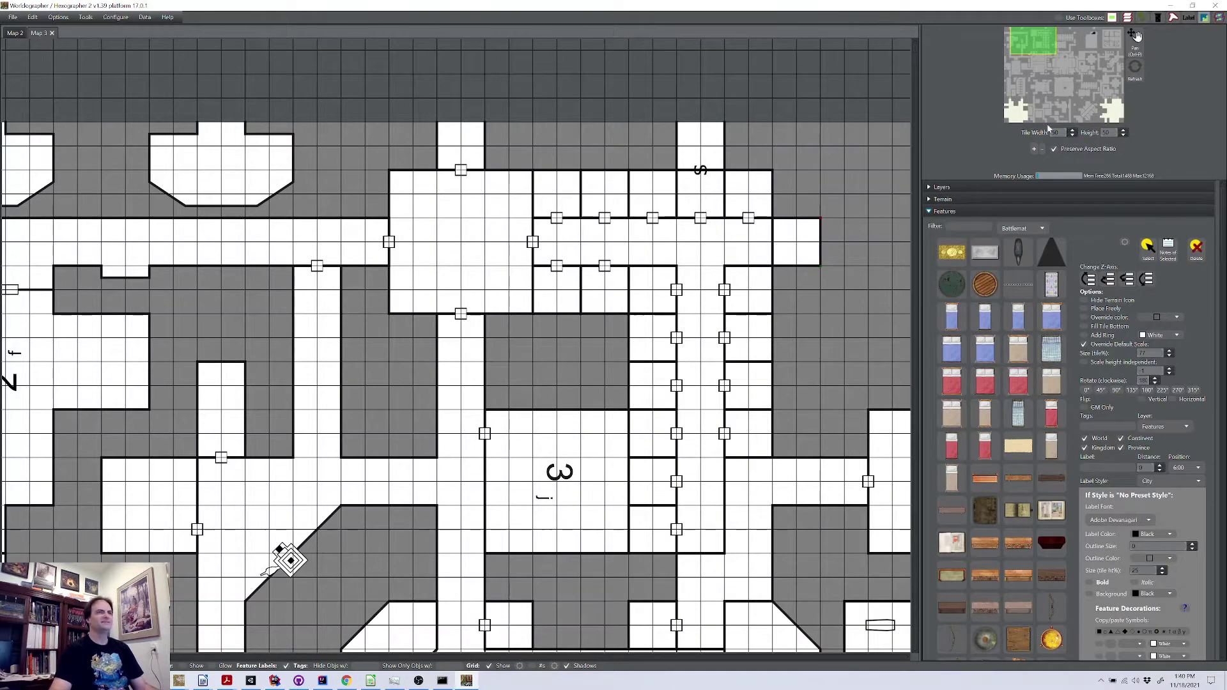
mouse_move(1039, 49)
left_mouse_down()
mouse_move(1106, 69)
mouse_move(997, 69)
mouse_move(1043, 68)
left_mouse_up()
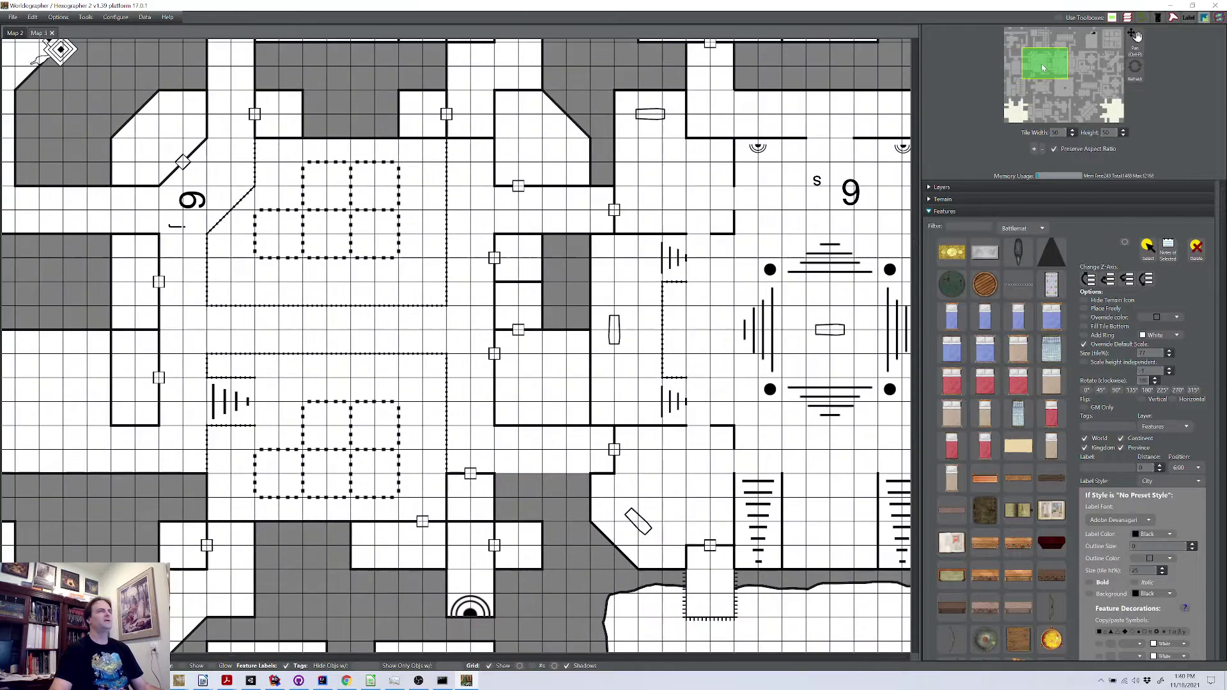
left_click(12, 19)
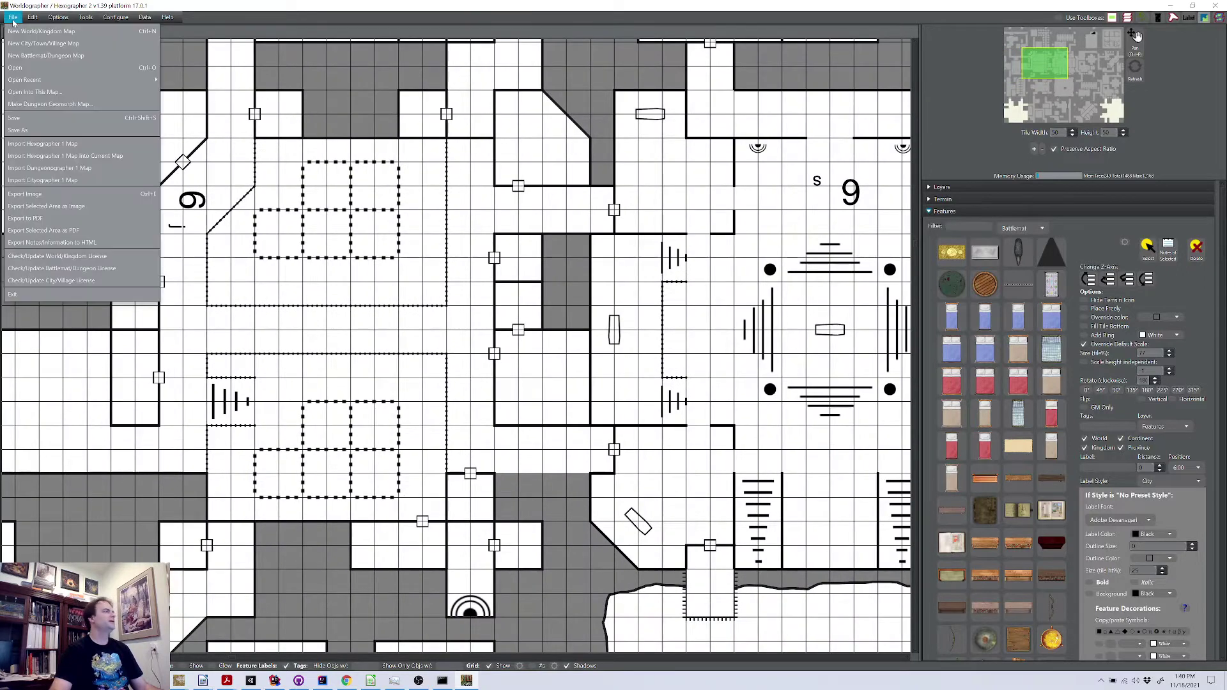
- Generate a new Blank Map battlemat in a Map 4 tab, then centre and zoom out on it
left_click(42, 57)
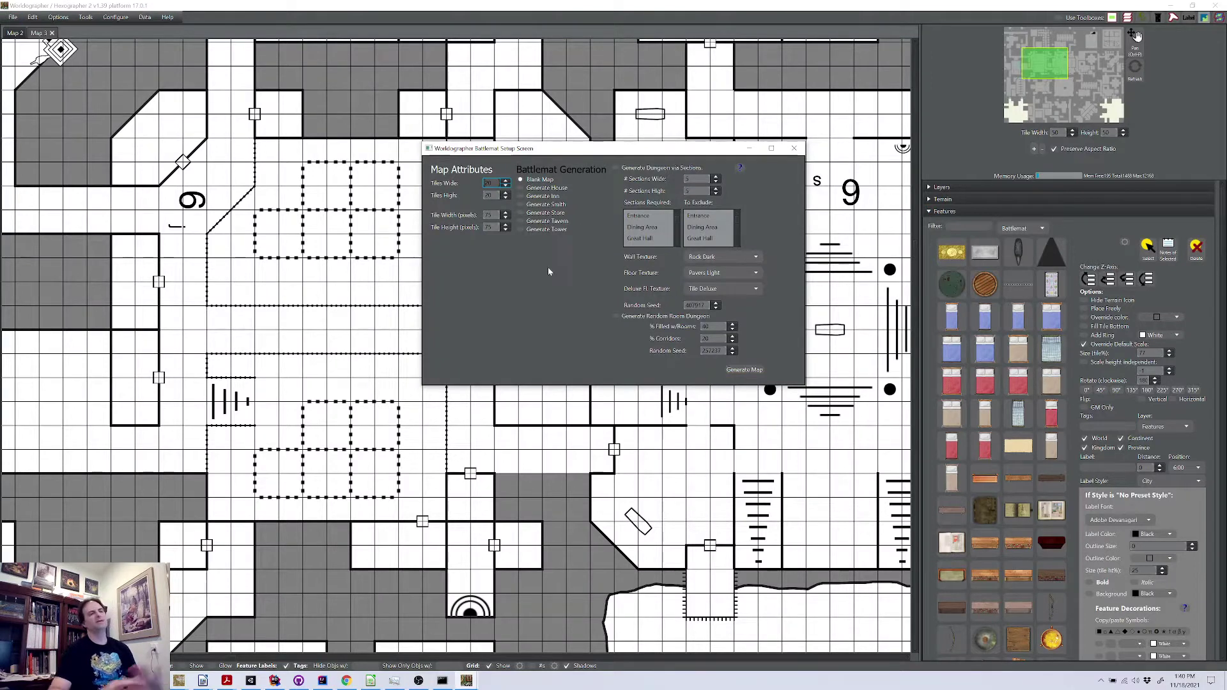
left_click(735, 373)
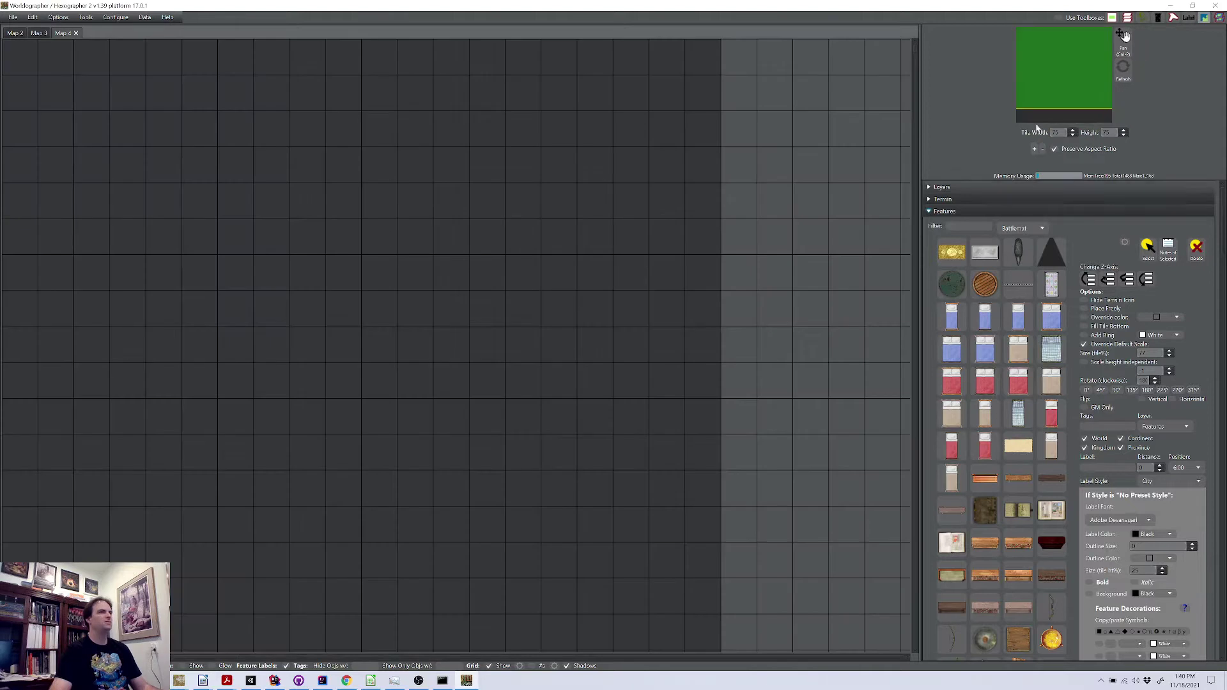
left_click(1065, 78)
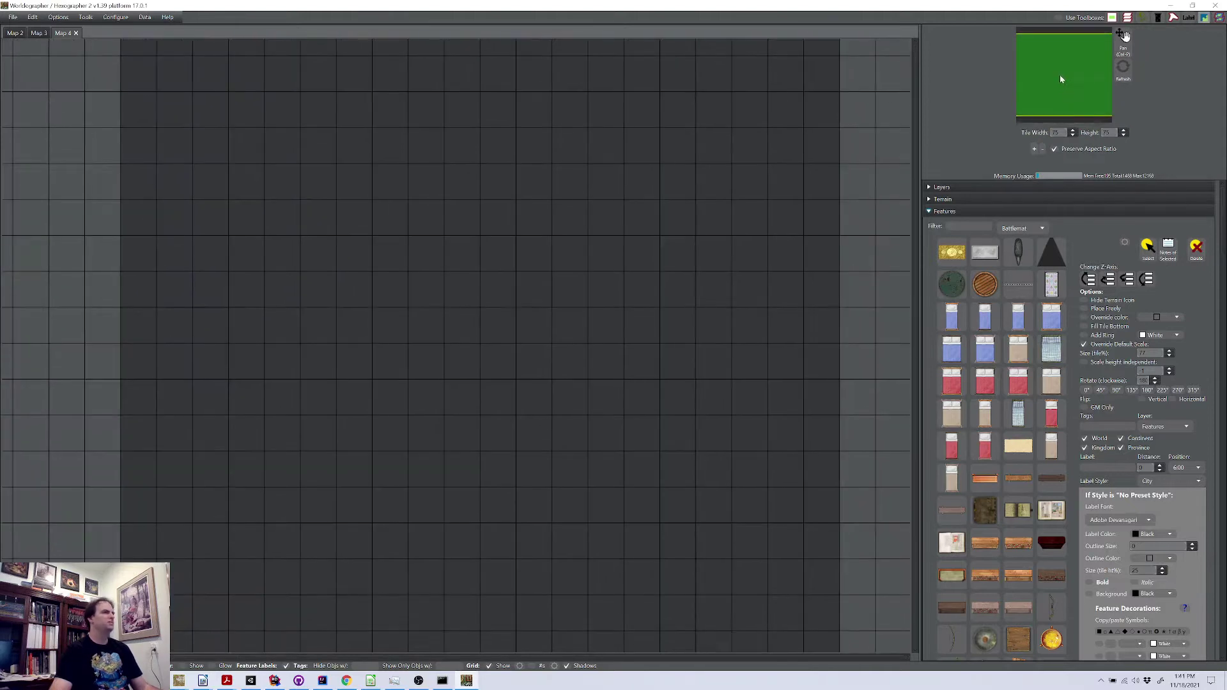
scroll(507, 322, "down", 1)
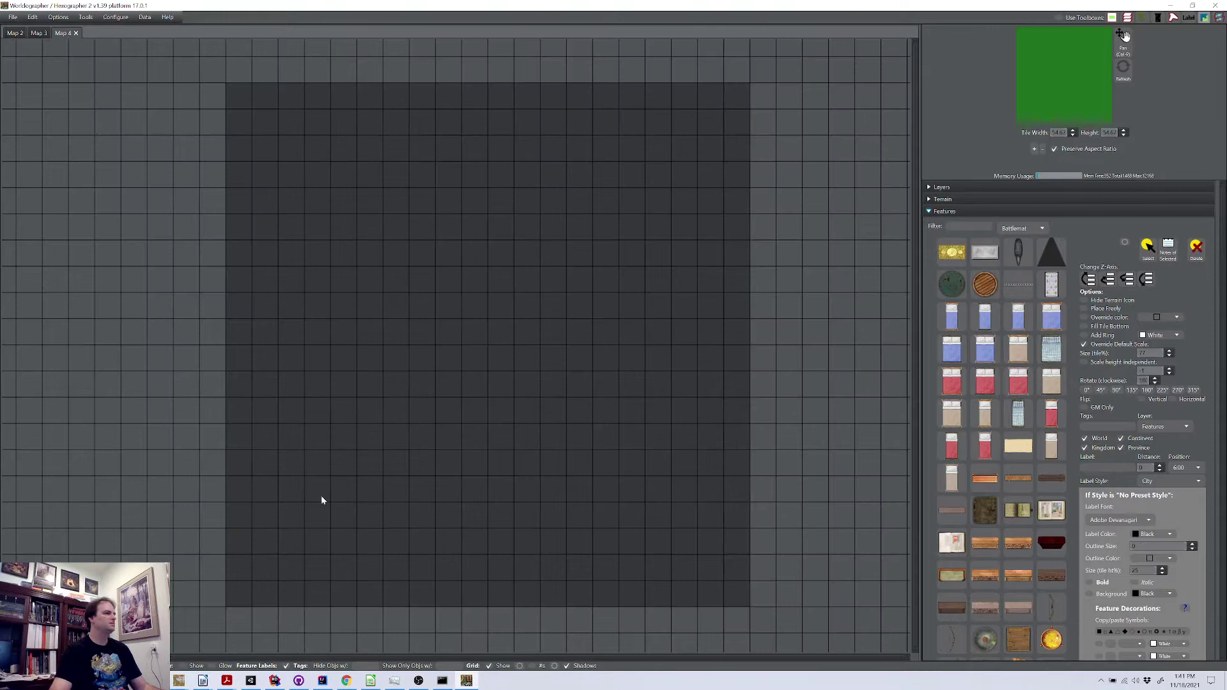
left_click(13, 19)
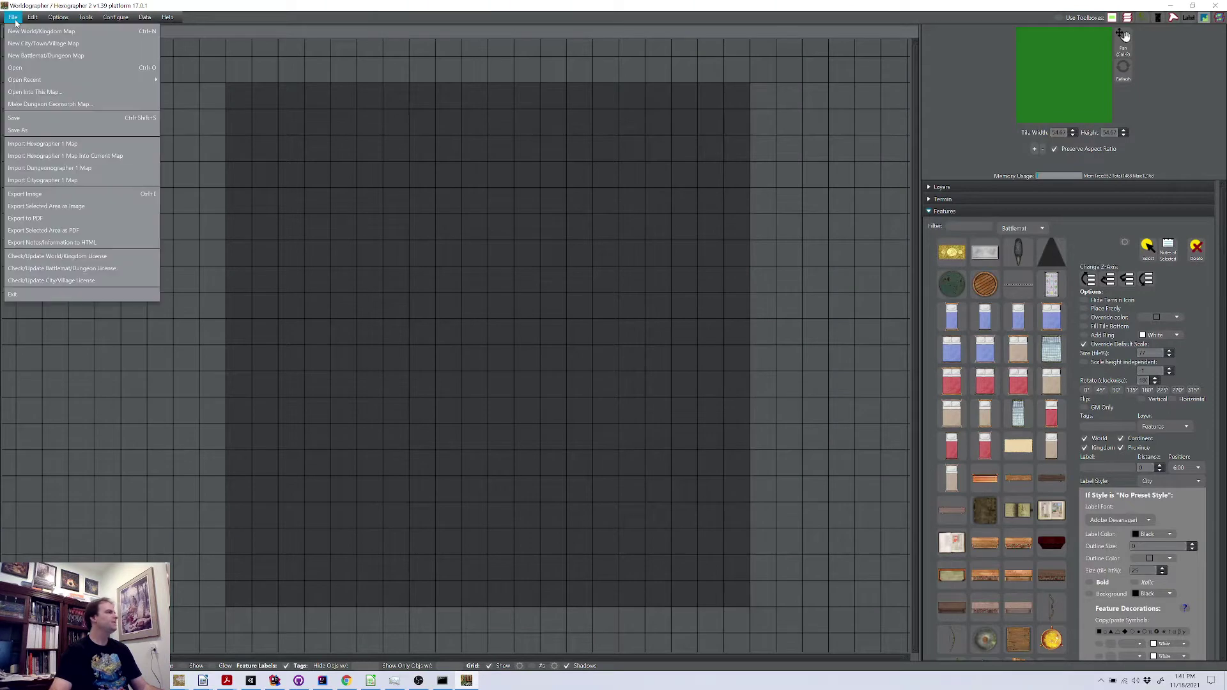
- Open altars6-dyson.wxx into the battlemat at upper-left X 0, Y 0
left_click(23, 94)
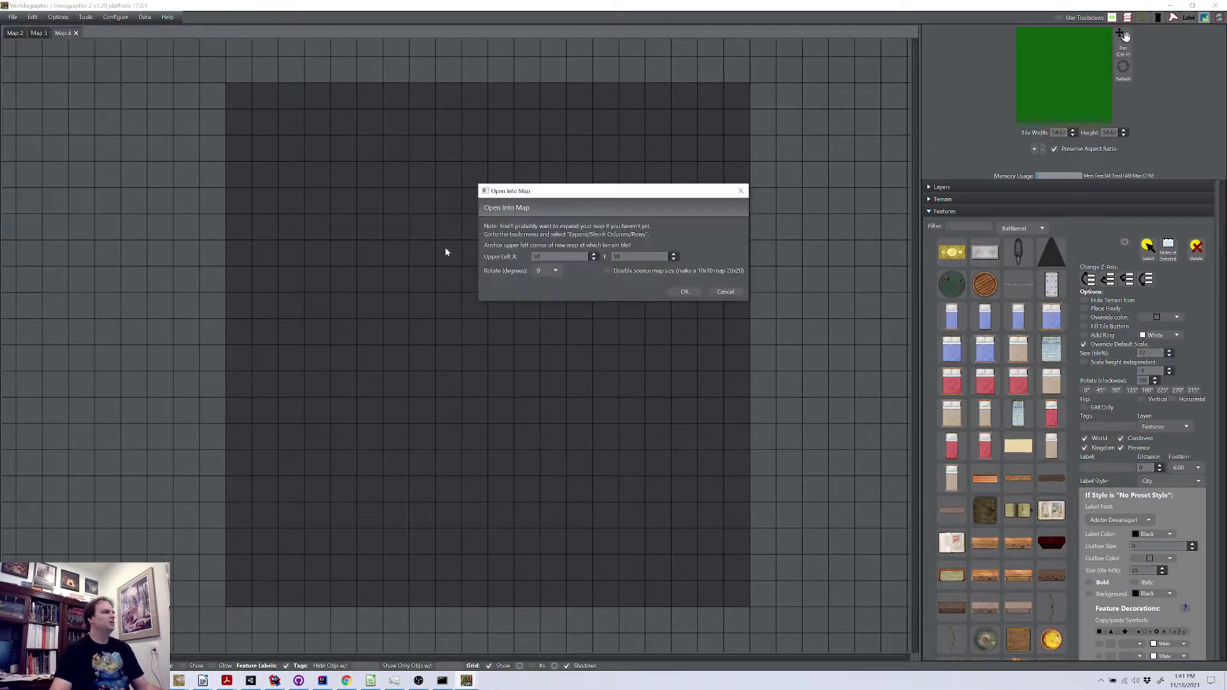
double_click(540, 256)
type("0")
key("Tab")
type("0")
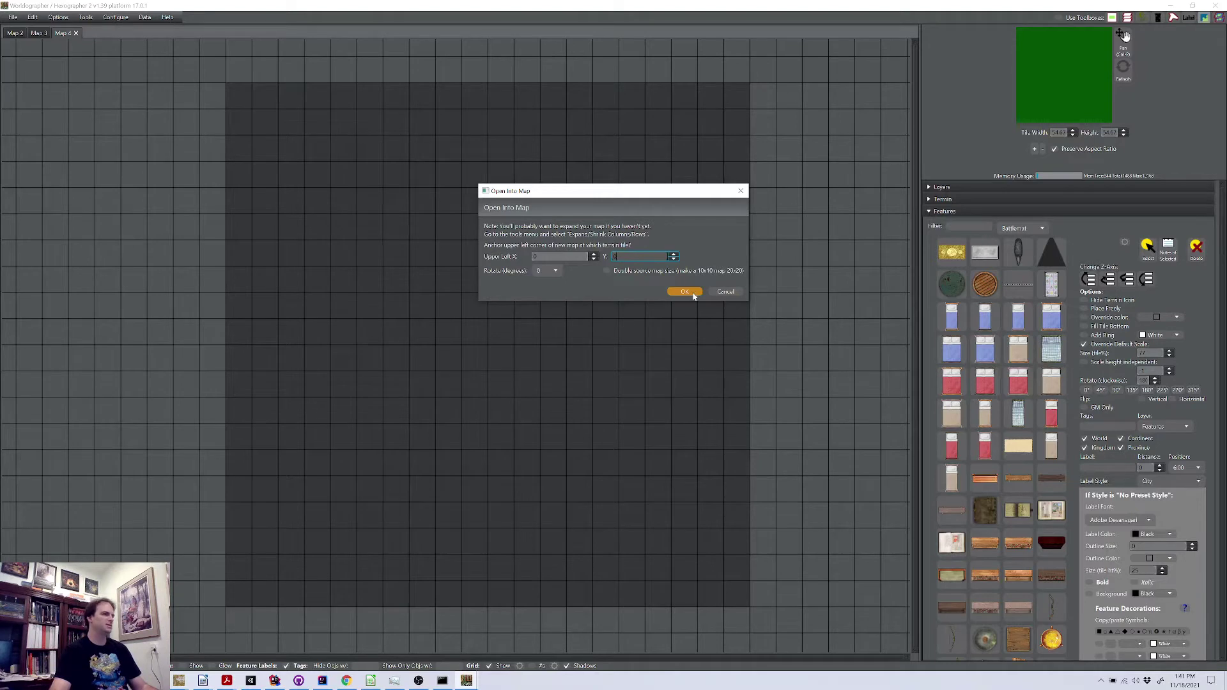
left_click(685, 292)
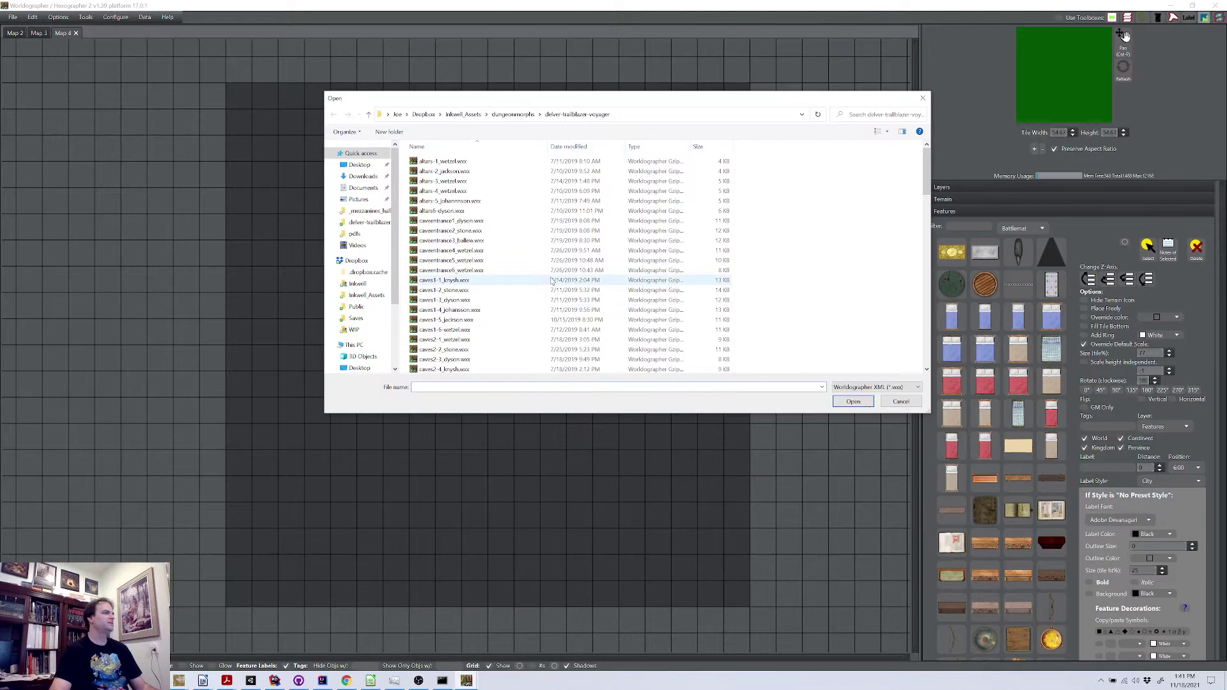
left_click(461, 212)
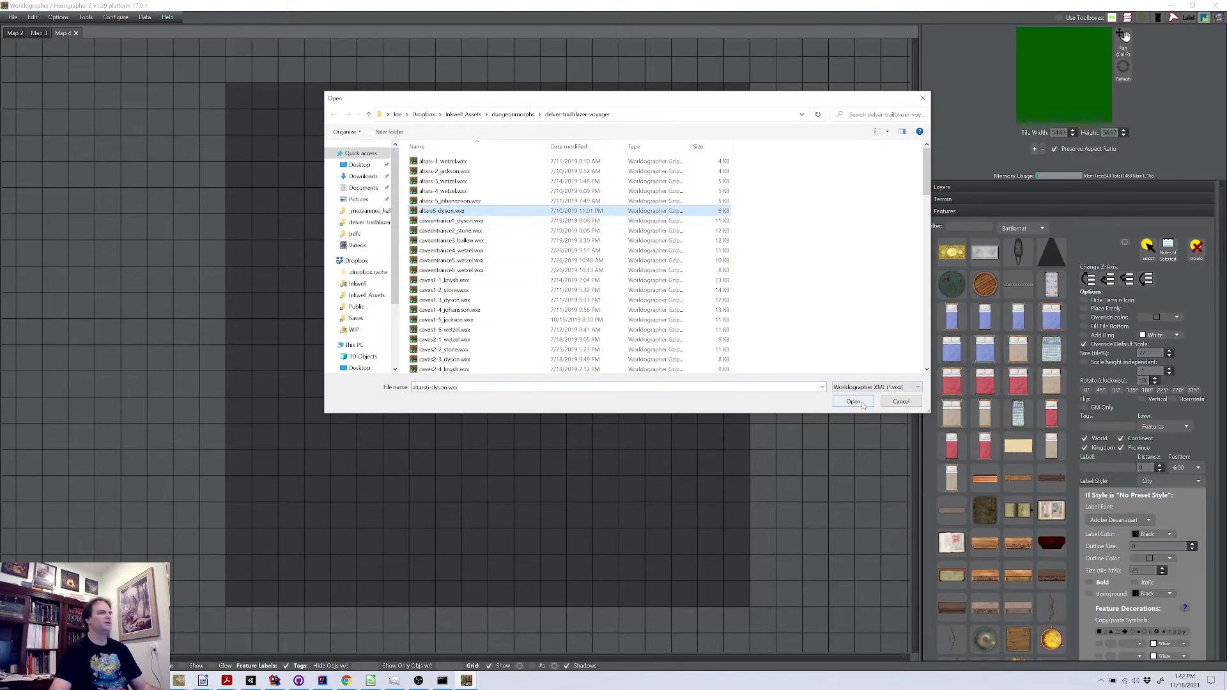
left_click(855, 402)
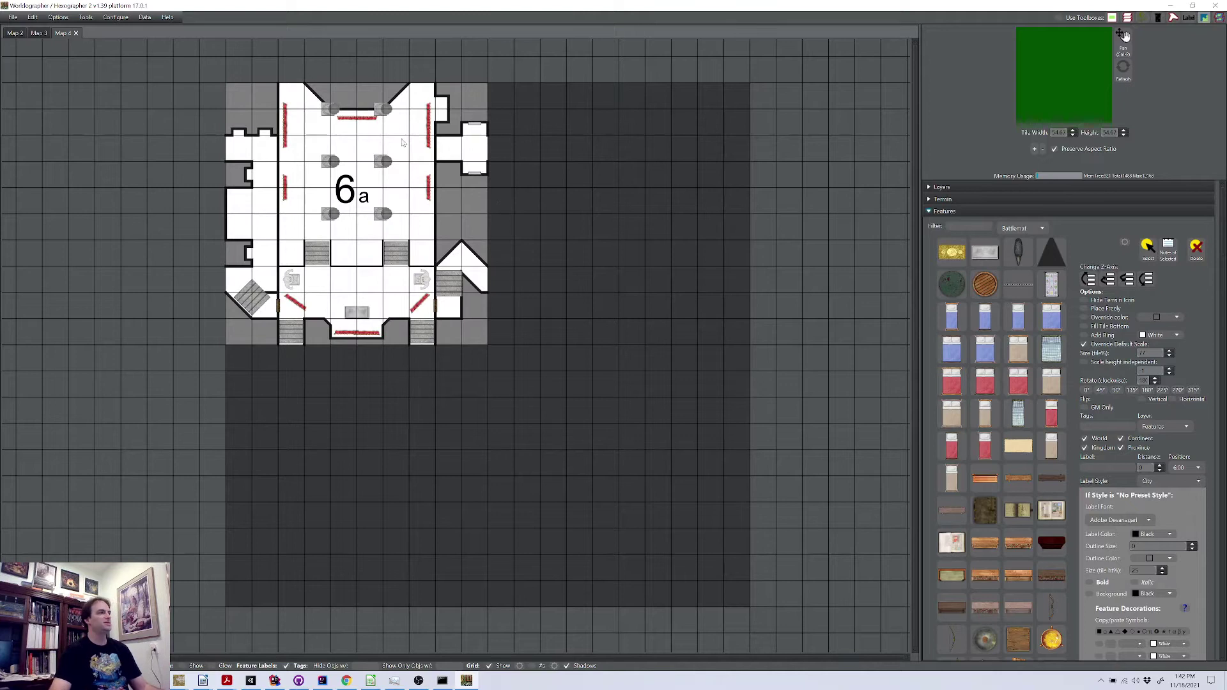
- Switch the map icons to the simple black-and-white style via Tools
left_click(85, 17)
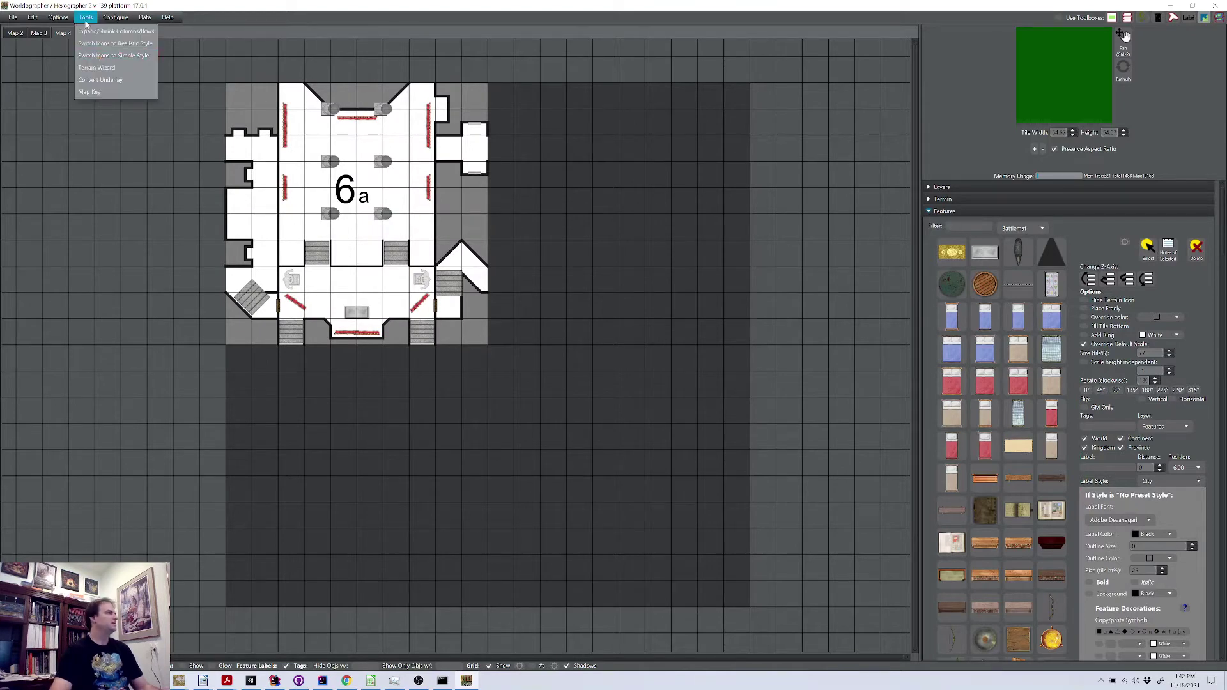
left_click(100, 58)
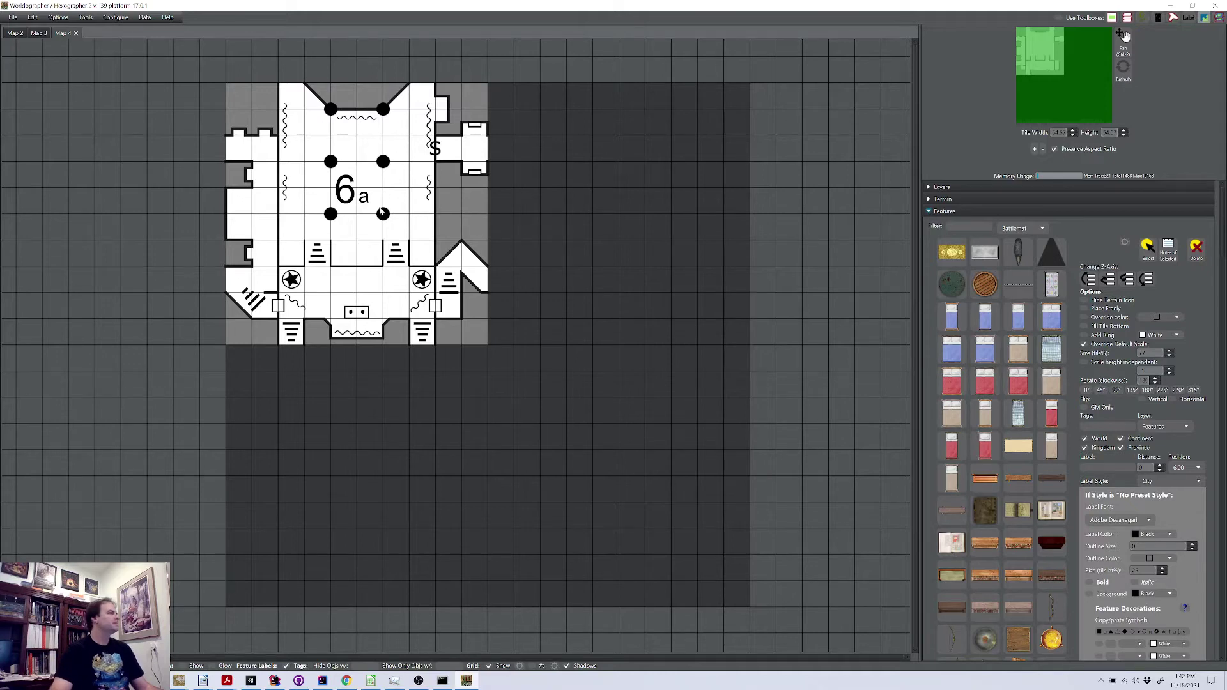
- Set Open Into This Map to X 10, Y 0, rotated 90°, and select guardrooms-1_johansson.wxx
left_click(18, 18)
left_click(29, 93)
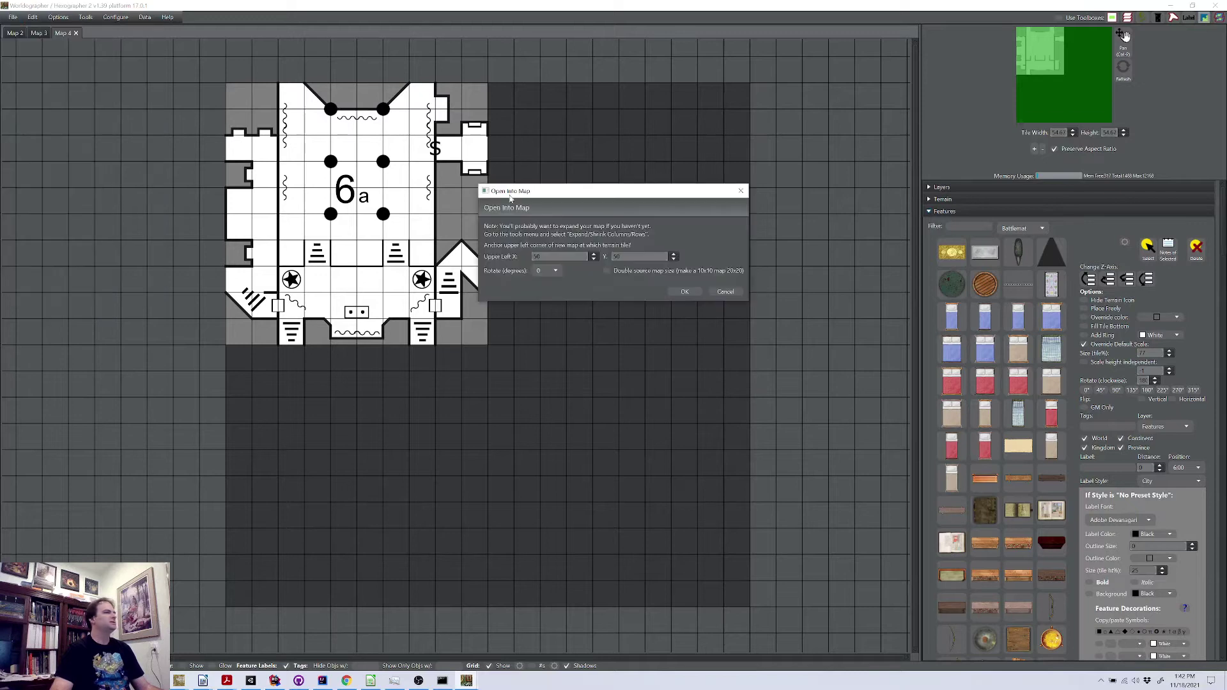
double_click(543, 256)
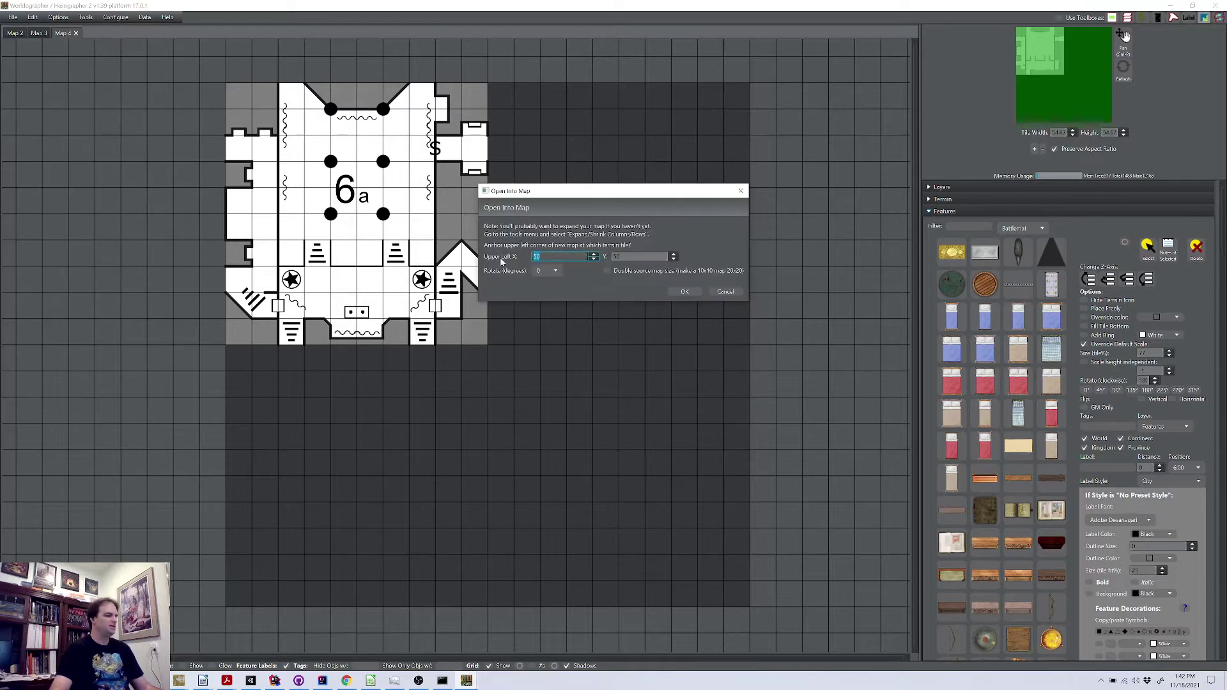
type("10")
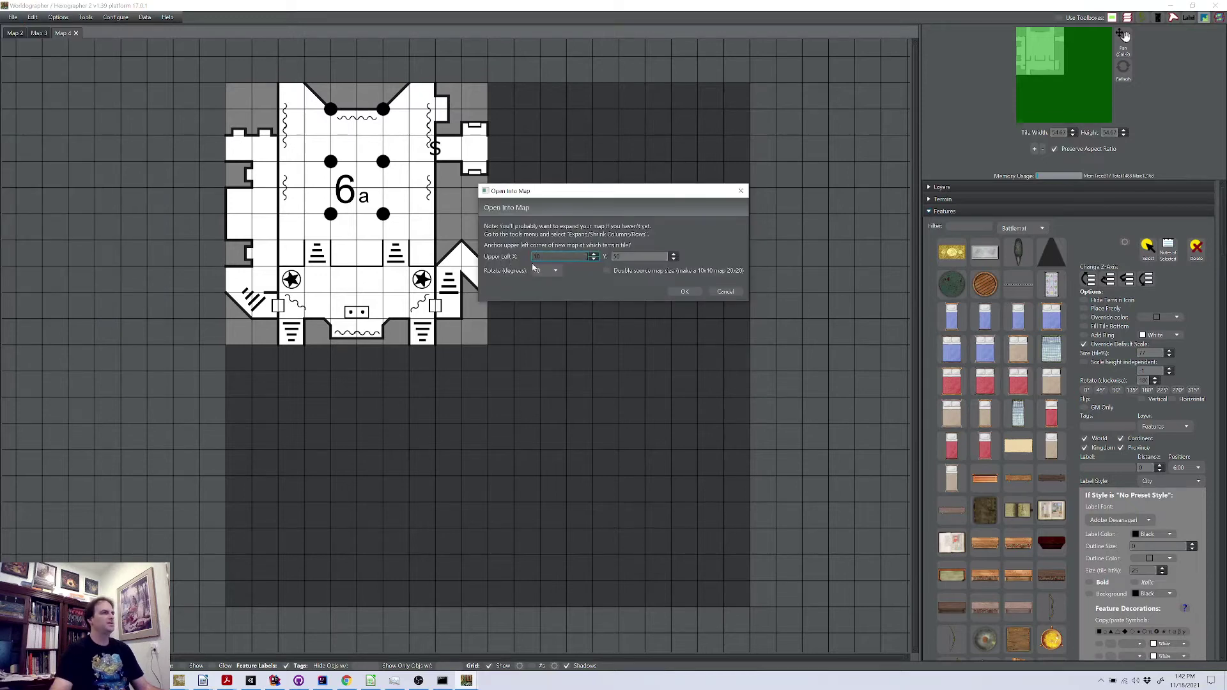
double_click(614, 257)
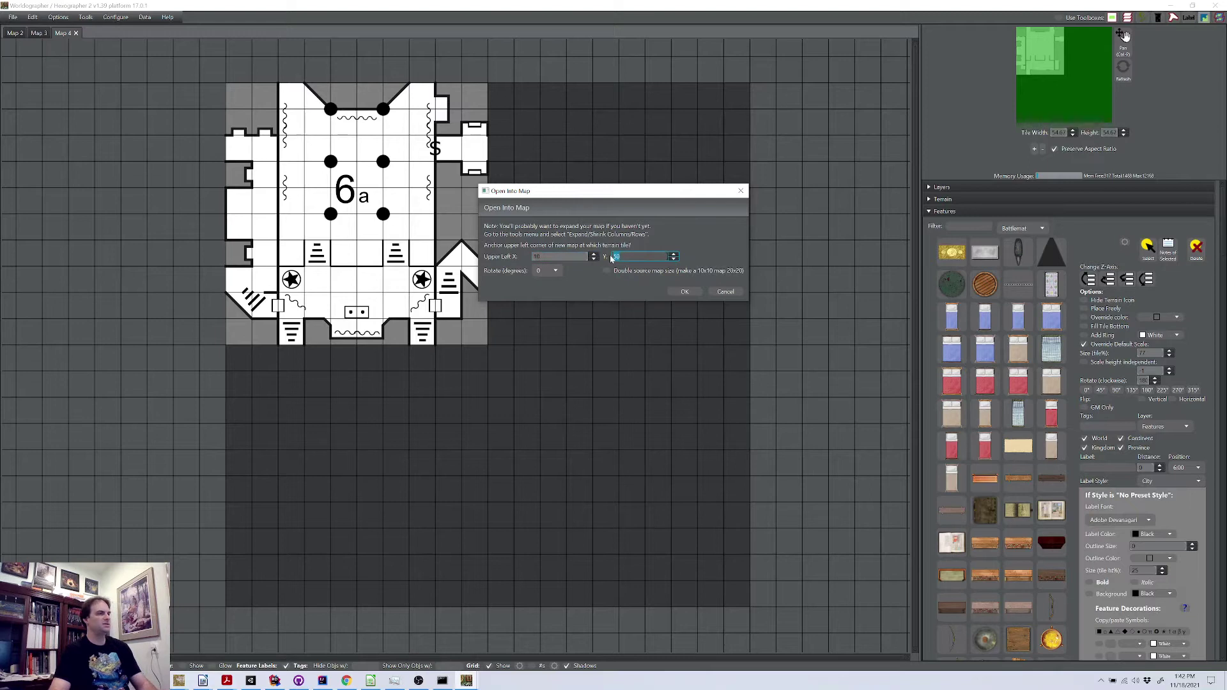
type("0")
left_click(542, 271)
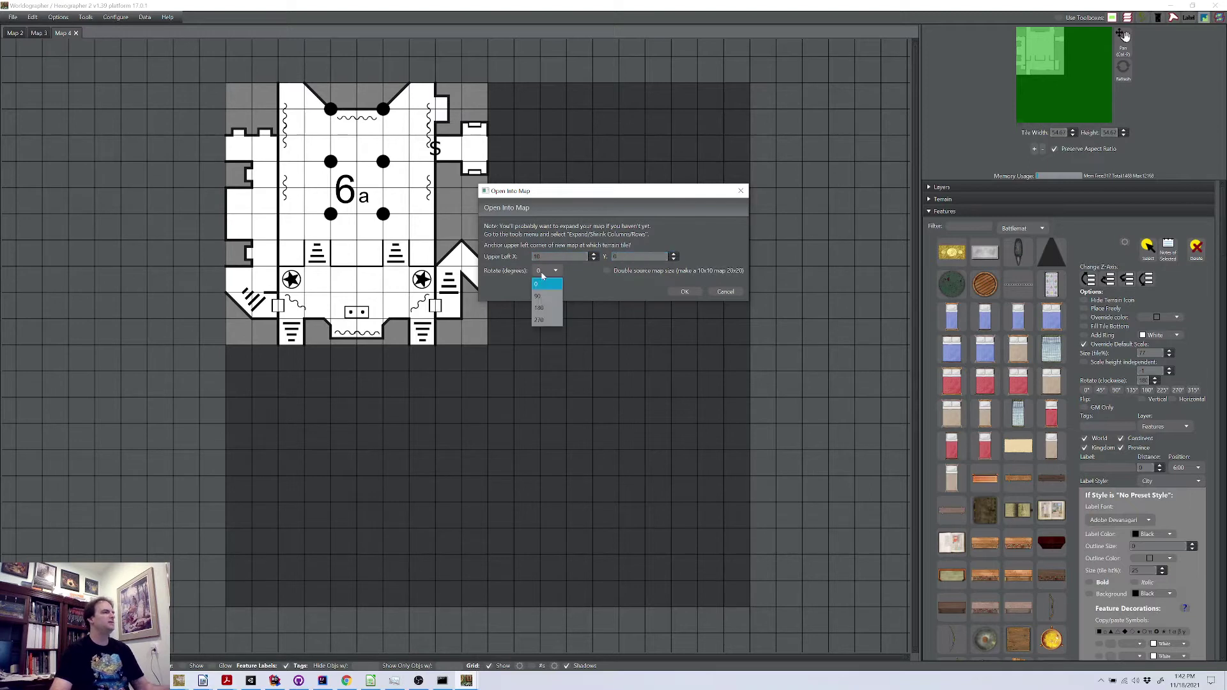
left_click(545, 296)
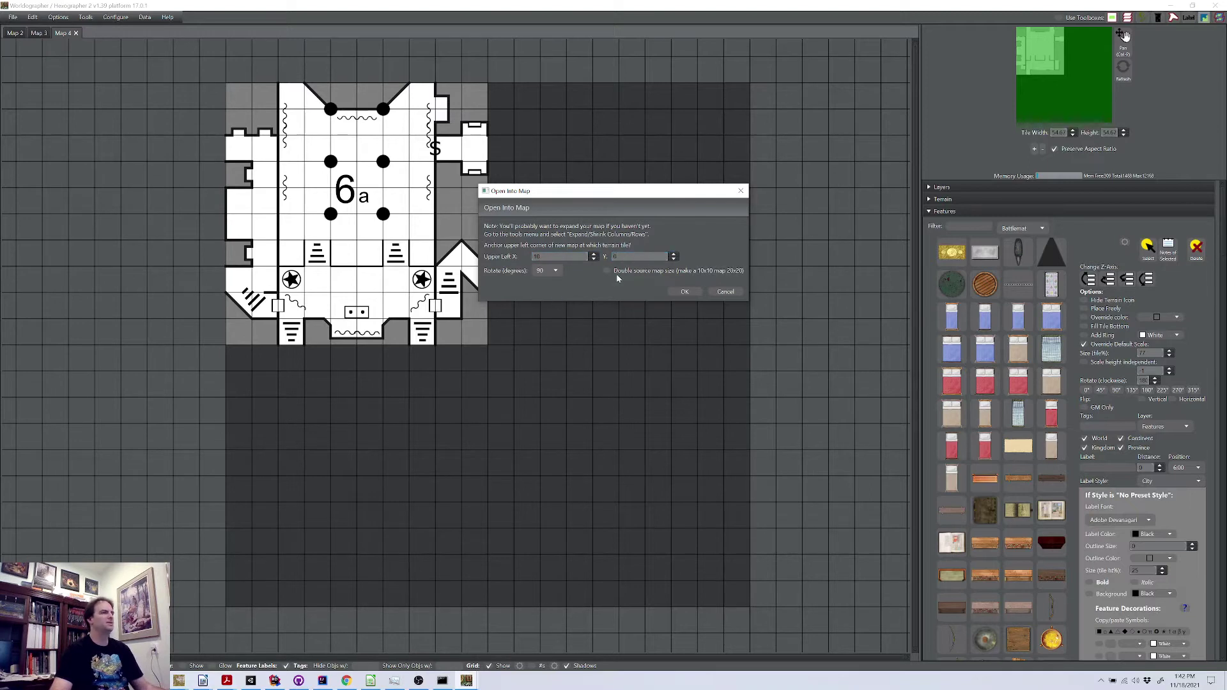
left_click(684, 292)
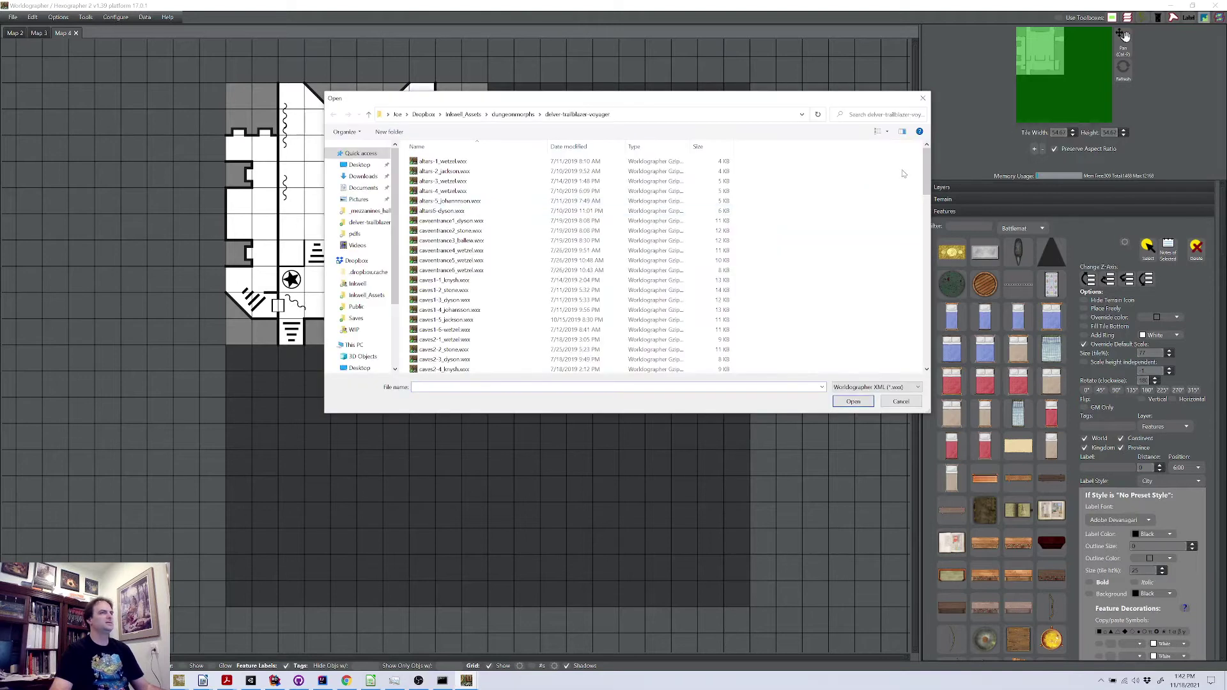
left_click_drag(927, 171, 928, 265)
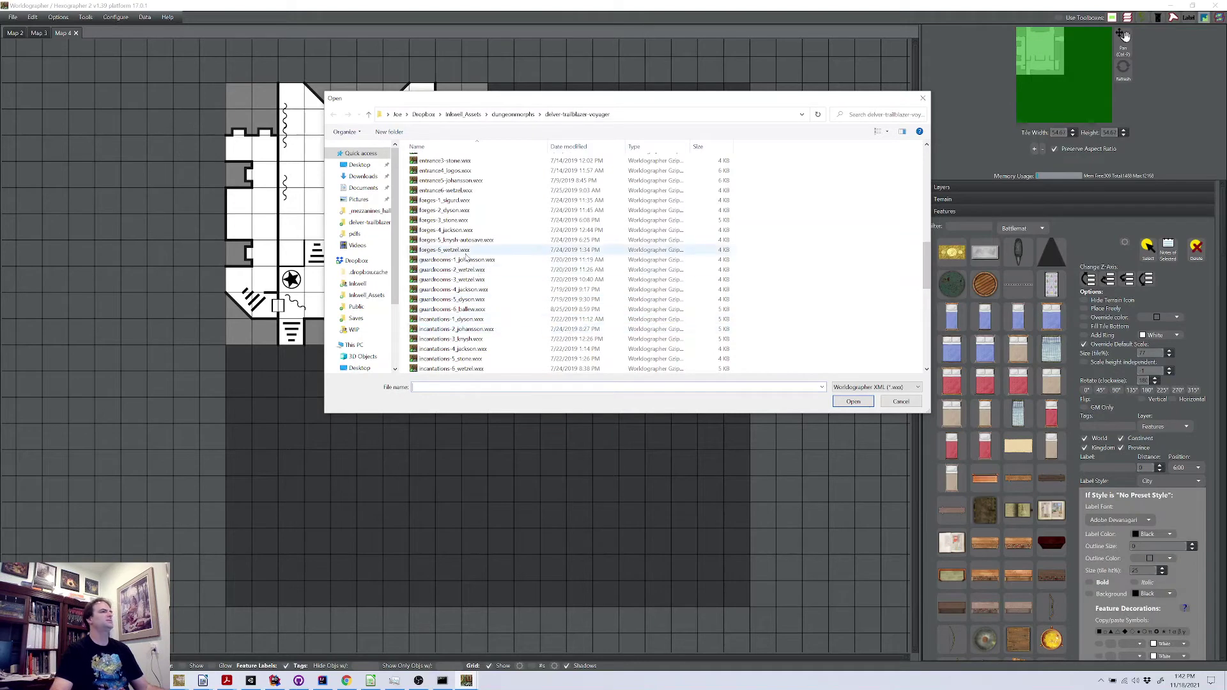
left_click(467, 261)
- Load the selected guardrooms-1 geomorph into the battlemat to the right of tile 6a
left_click(854, 401)
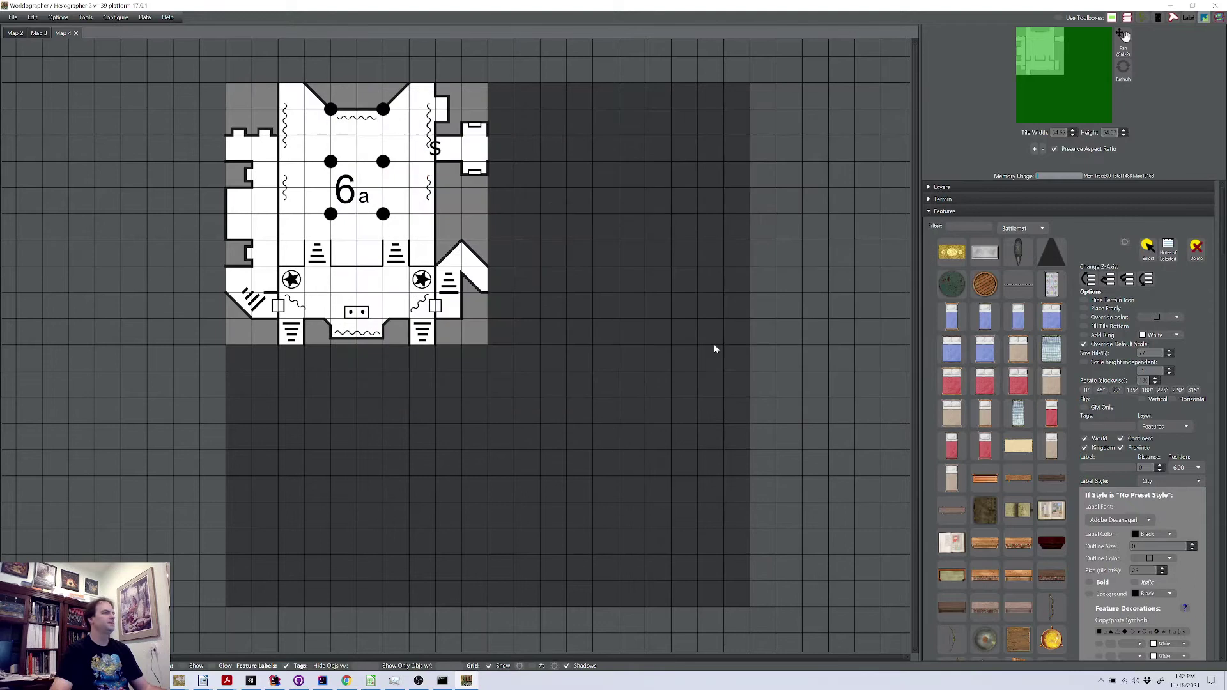